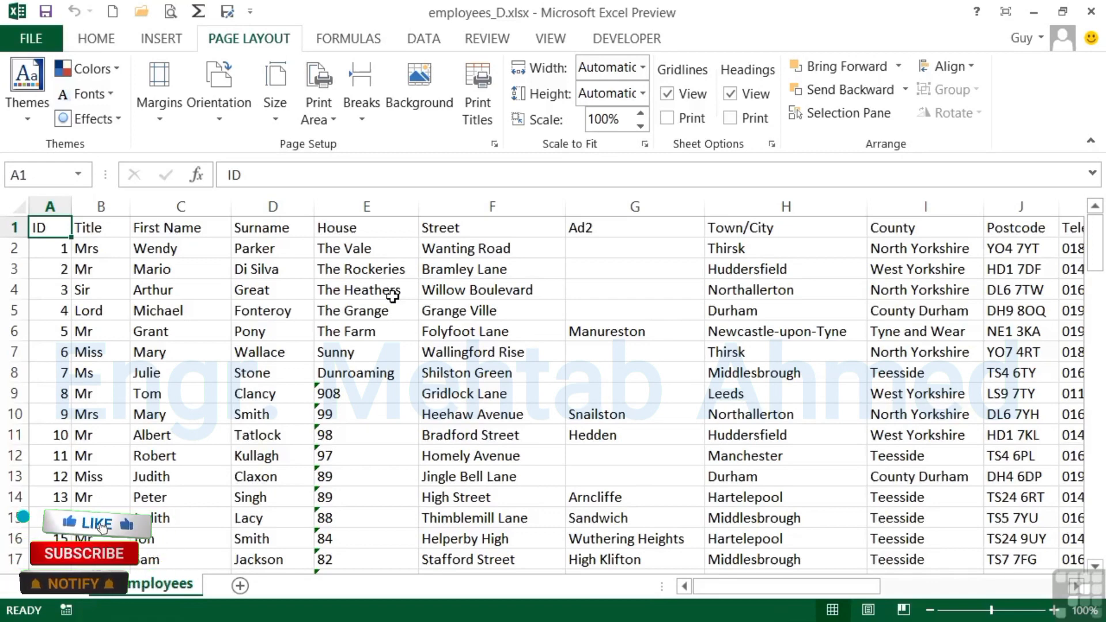
Step: Page through the first four pages of the employee sheet's print preview and return to the worksheet
{"action": "key", "text": "ctrl+p"}
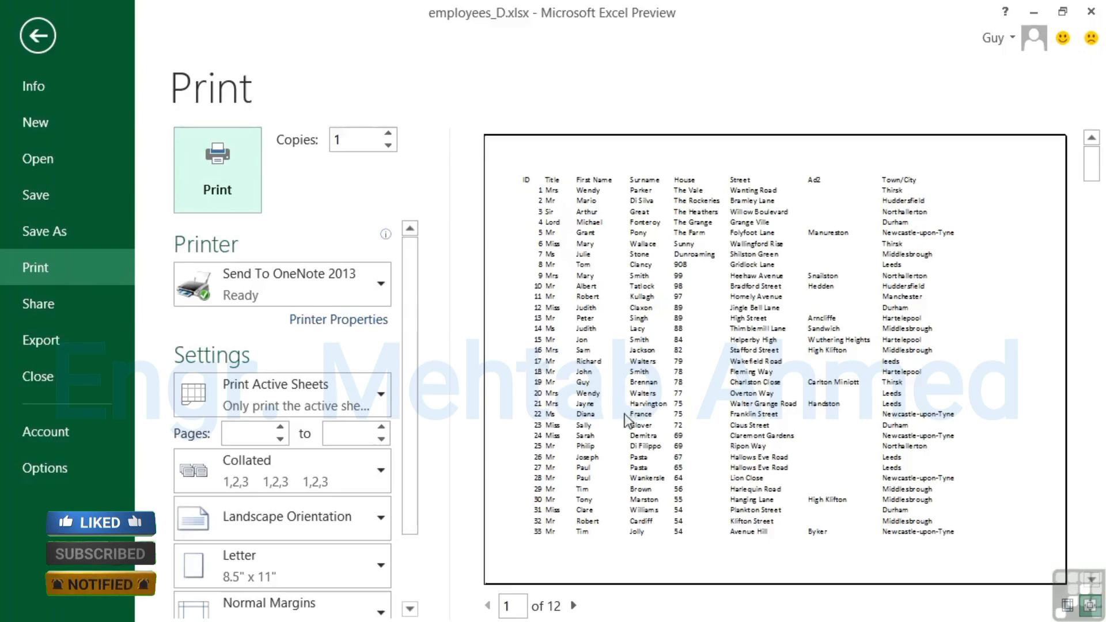
{"action": "left_click", "coordinate": [574, 606]}
{"action": "left_click", "coordinate": [574, 605]}
{"action": "left_click", "coordinate": [574, 606]}
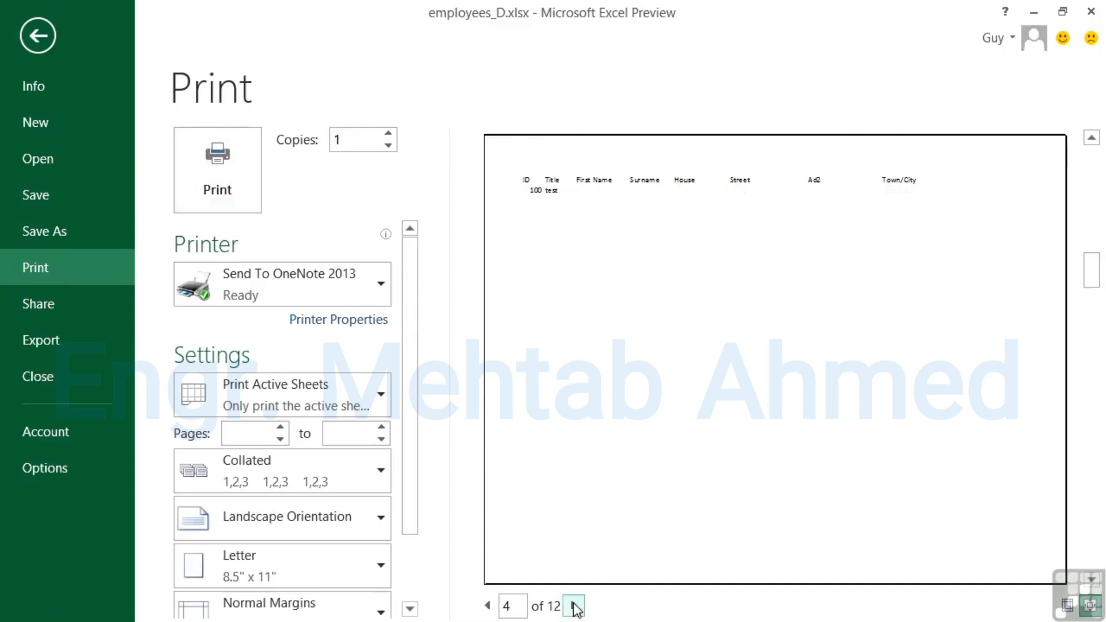
{"action": "key", "text": "Escape"}
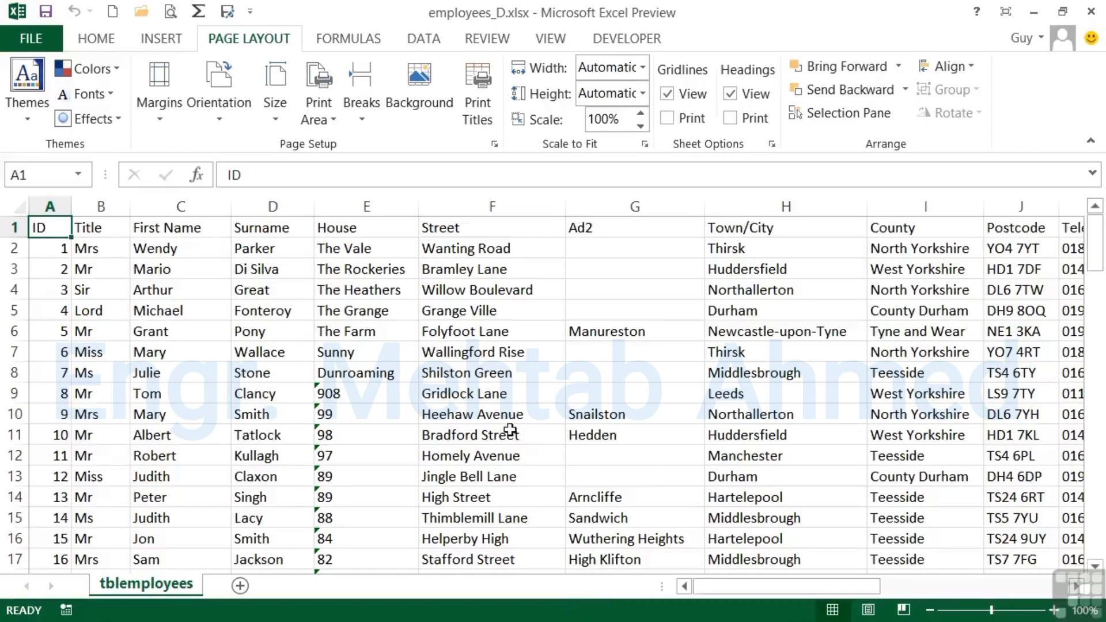
Step: Switch the worksheet to Page Break Preview and look over how its rows split across pages
{"action": "left_click", "coordinate": [542, 40]}
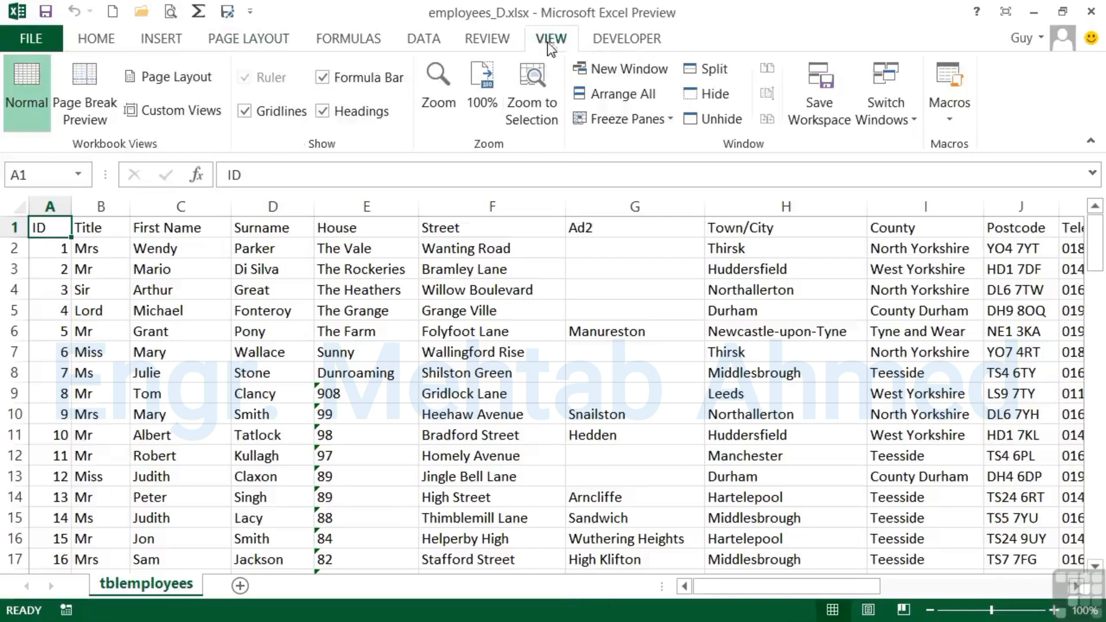
{"action": "left_click", "coordinate": [81, 104]}
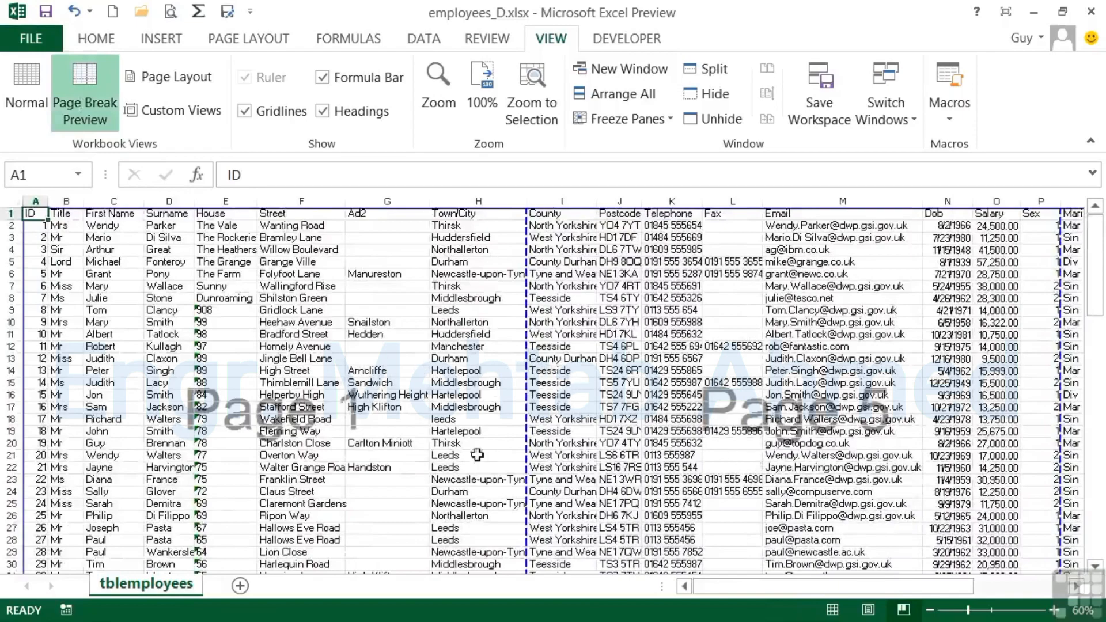
{"action": "scroll", "coordinate": [455, 444], "scroll_direction": "down", "scroll_amount": 6}
{"action": "scroll", "coordinate": [455, 445], "scroll_direction": "down", "scroll_amount": 17}
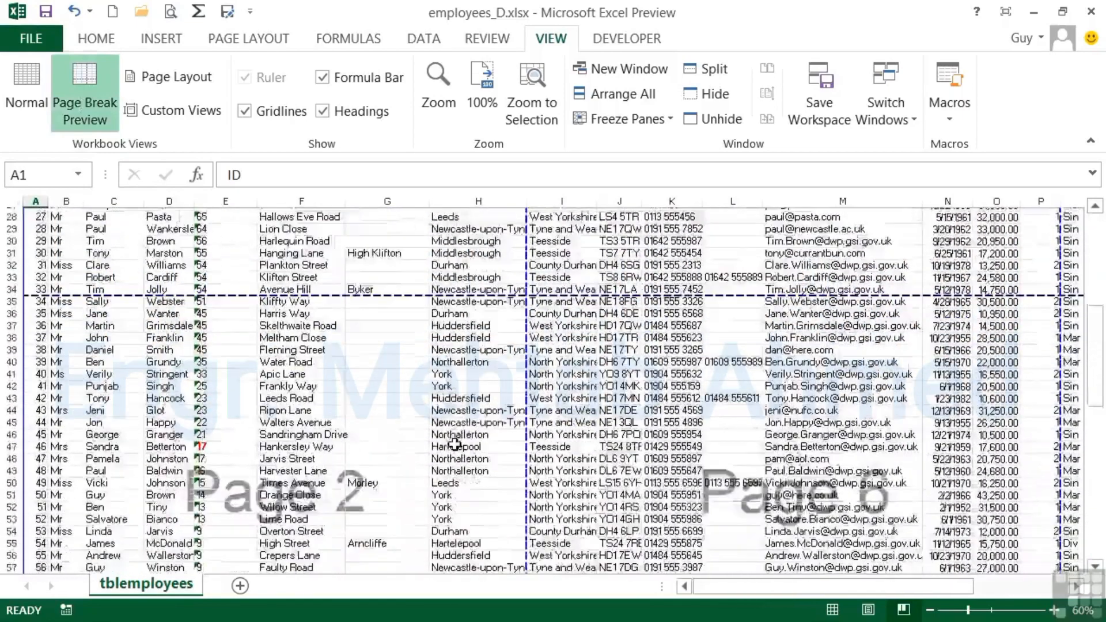
{"action": "scroll", "coordinate": [455, 444], "scroll_direction": "up", "scroll_amount": 20}
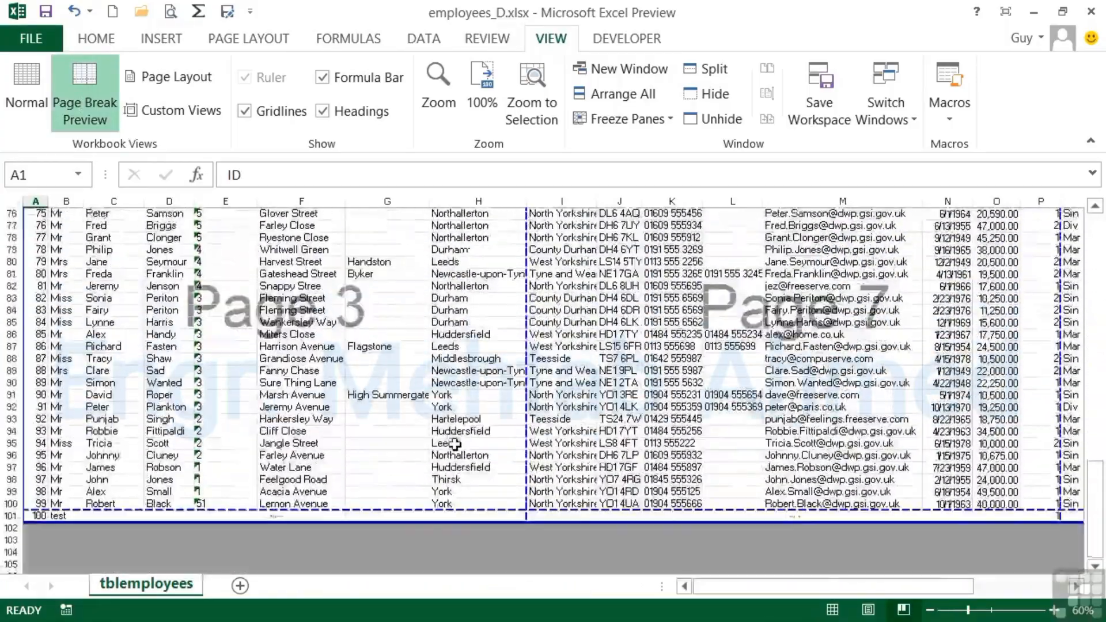
{"action": "scroll", "coordinate": [639, 444], "scroll_direction": "down", "scroll_amount": 15}
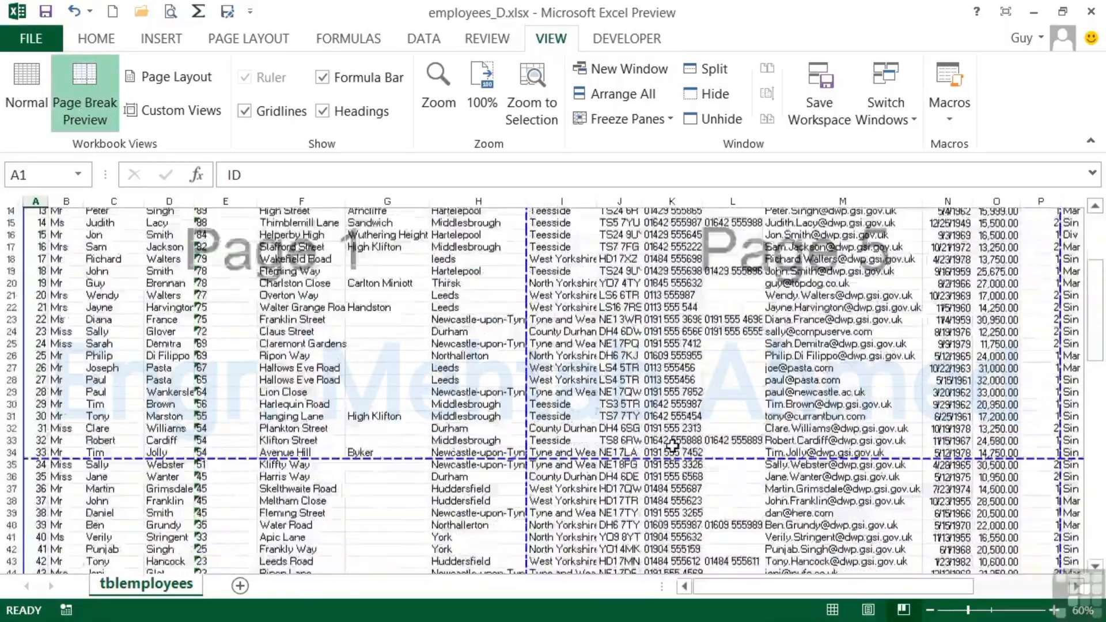
{"action": "scroll", "coordinate": [673, 445], "scroll_direction": "down", "scroll_amount": 4}
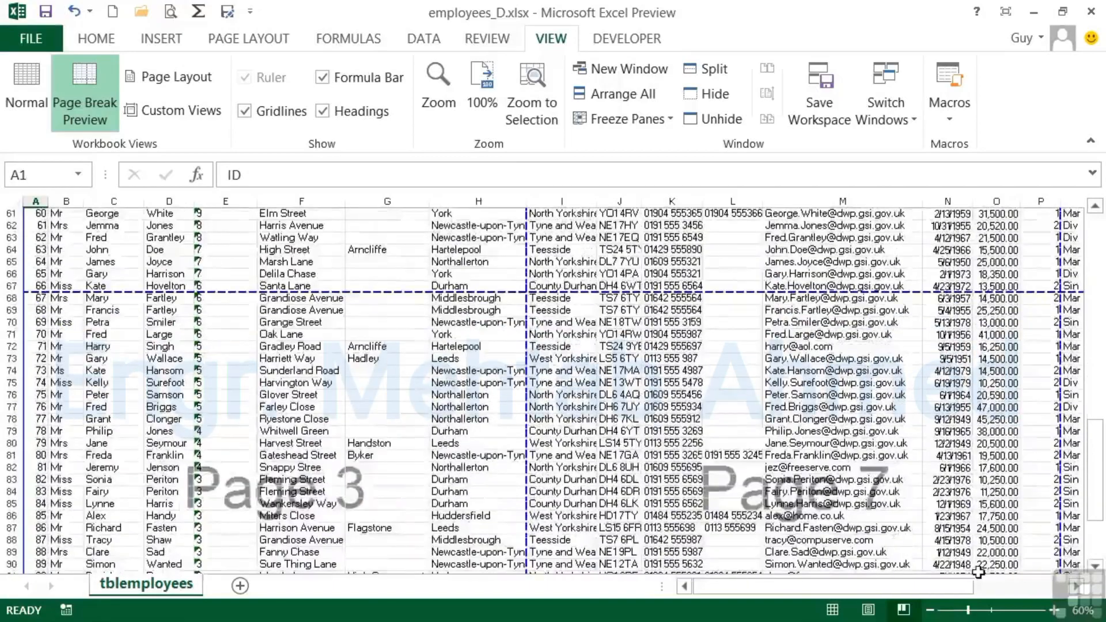
Step: Move the vertical page break after the Sex column out to the print area's right edge, merging columns I to T on one page
{"action": "left_click_drag", "start_coordinate": [959, 586], "coordinate": [1061, 585]}
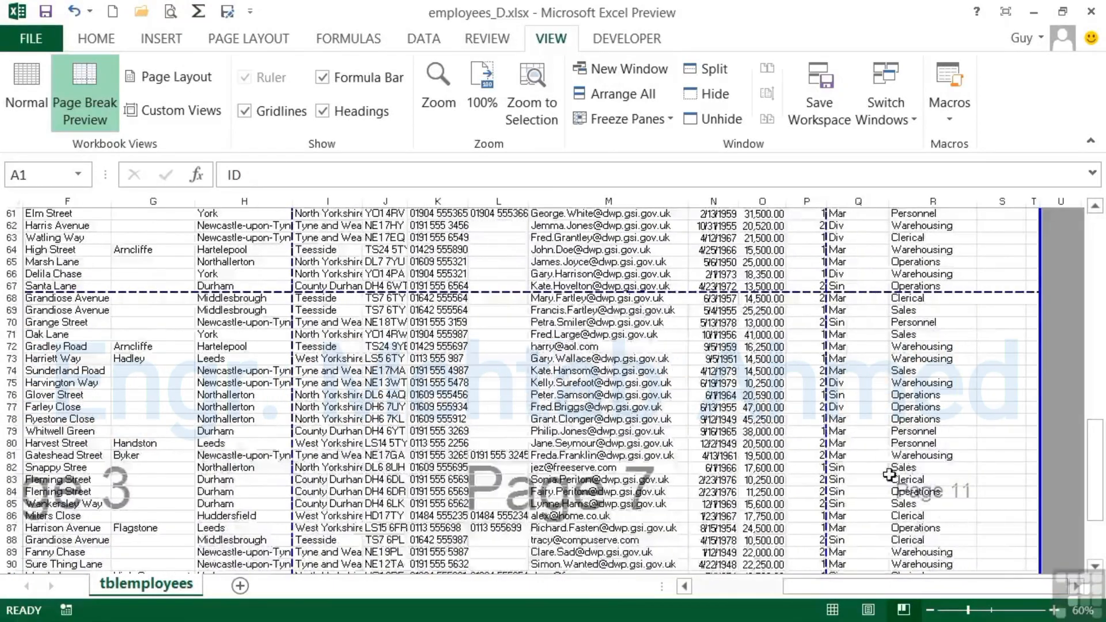
{"action": "scroll", "coordinate": [890, 474], "scroll_direction": "up", "scroll_amount": 15}
{"action": "scroll", "coordinate": [889, 474], "scroll_direction": "up", "scroll_amount": 5}
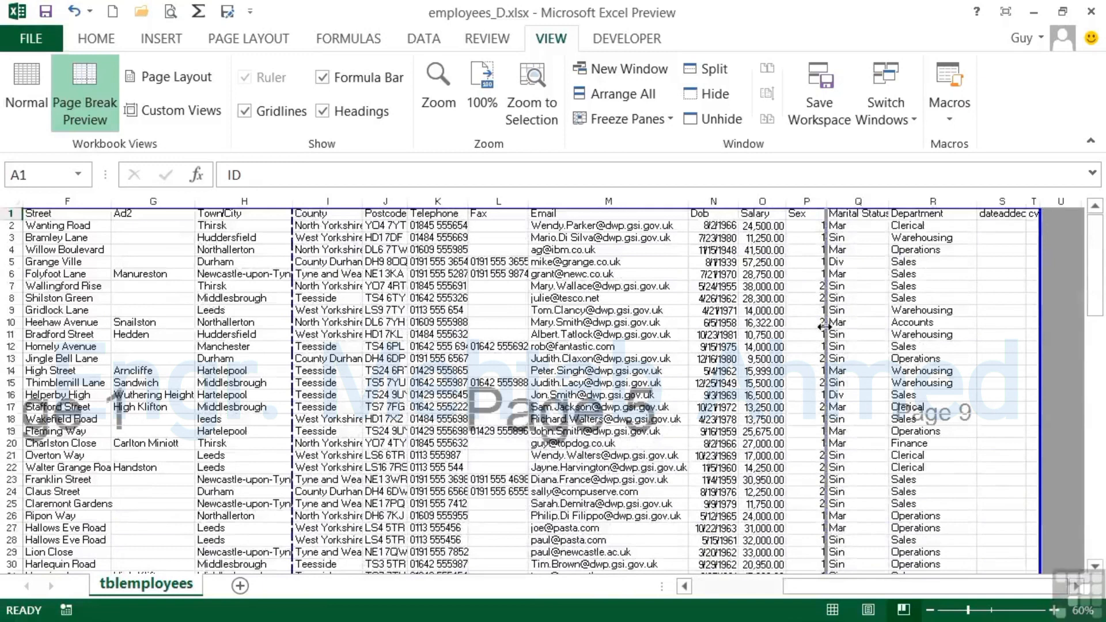
{"action": "left_click_drag", "start_coordinate": [845, 333], "coordinate": [1036, 332]}
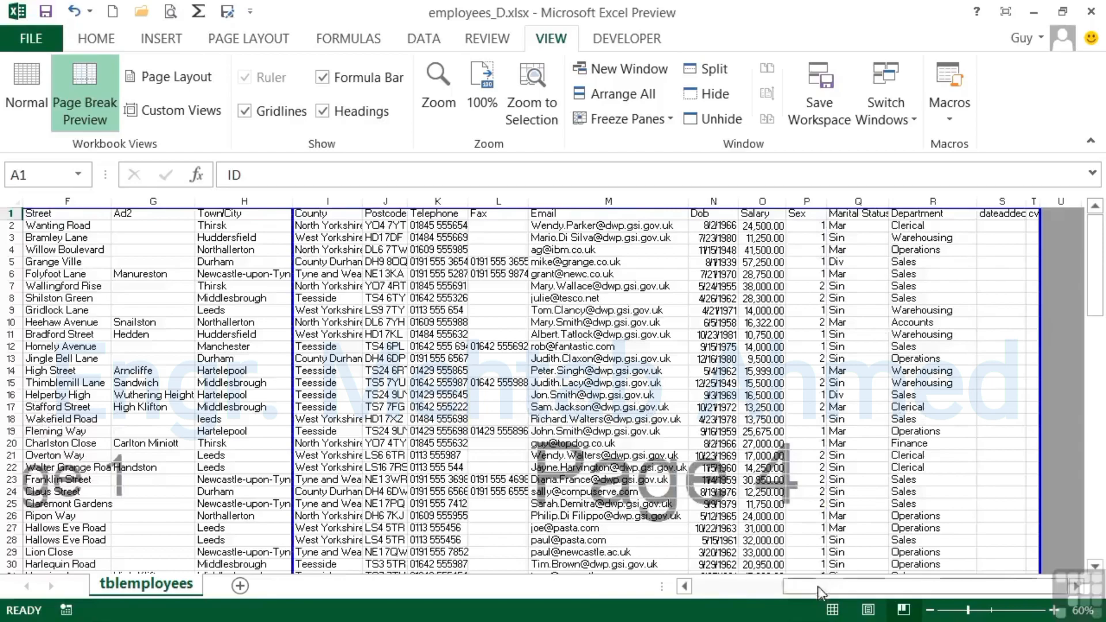
Step: Review the new page layout down the sheet, page through its print preview to page 4, and return to the worksheet
{"action": "left_click_drag", "start_coordinate": [818, 587], "coordinate": [725, 590]}
{"action": "scroll", "coordinate": [512, 418], "scroll_direction": "down", "scroll_amount": 18}
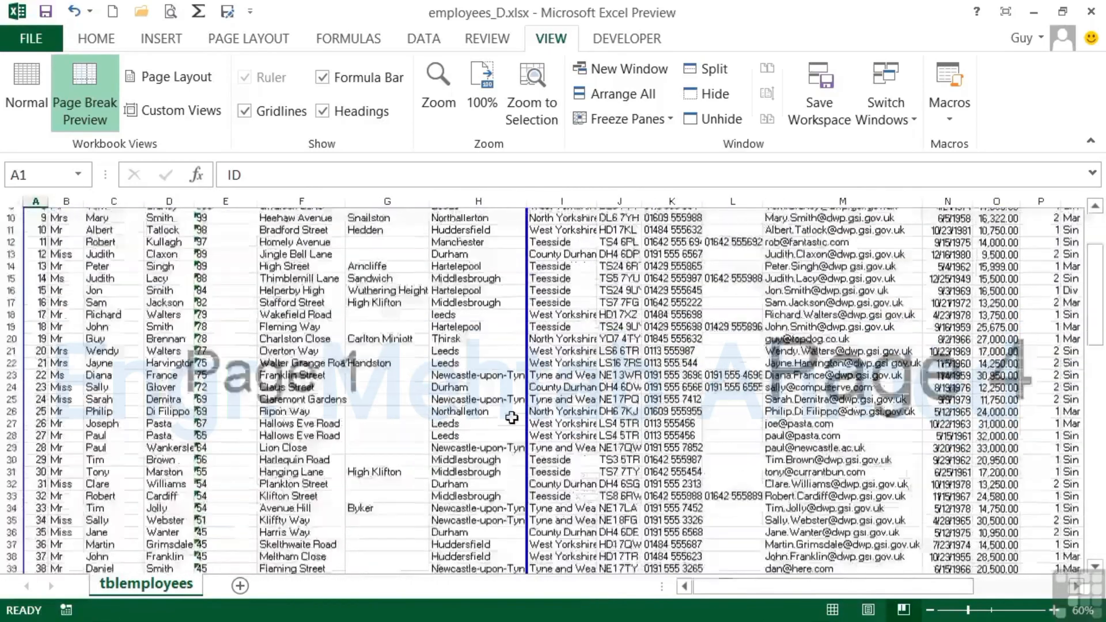
{"action": "scroll", "coordinate": [512, 417], "scroll_direction": "down", "scroll_amount": 10}
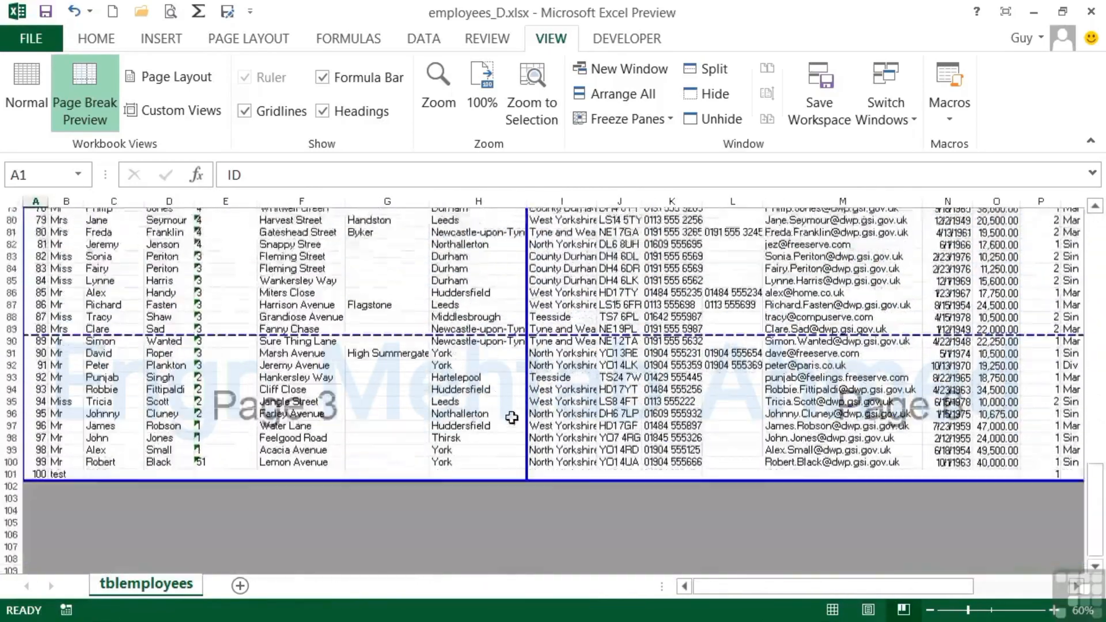
{"action": "scroll", "coordinate": [511, 418], "scroll_direction": "up", "scroll_amount": 20}
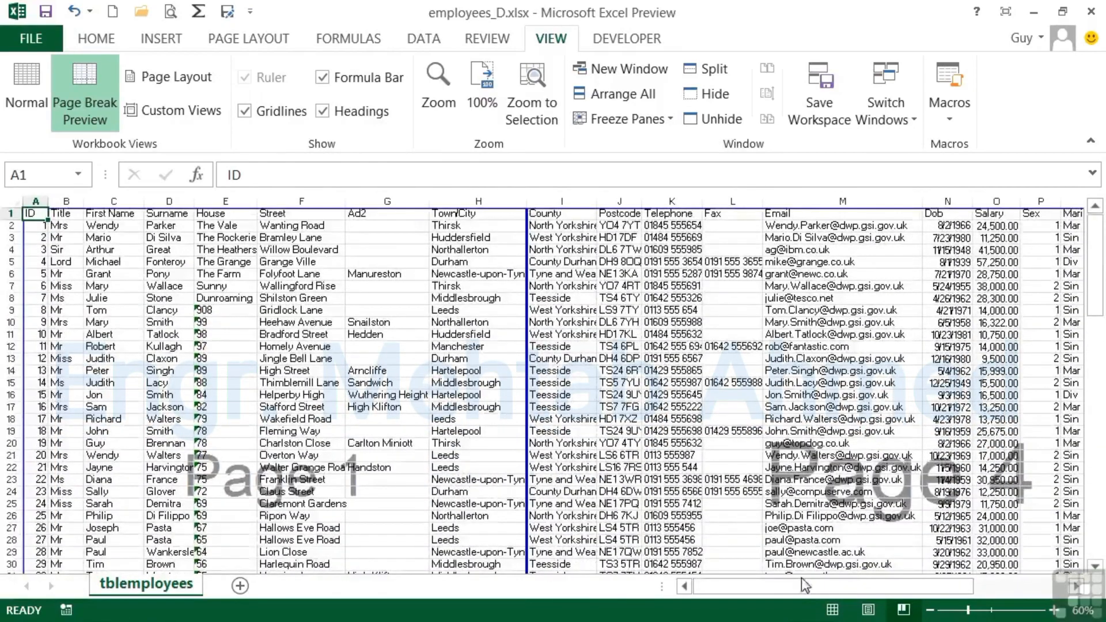
{"action": "left_click_drag", "start_coordinate": [805, 586], "coordinate": [365, 280]}
{"action": "left_click", "coordinate": [171, 12]}
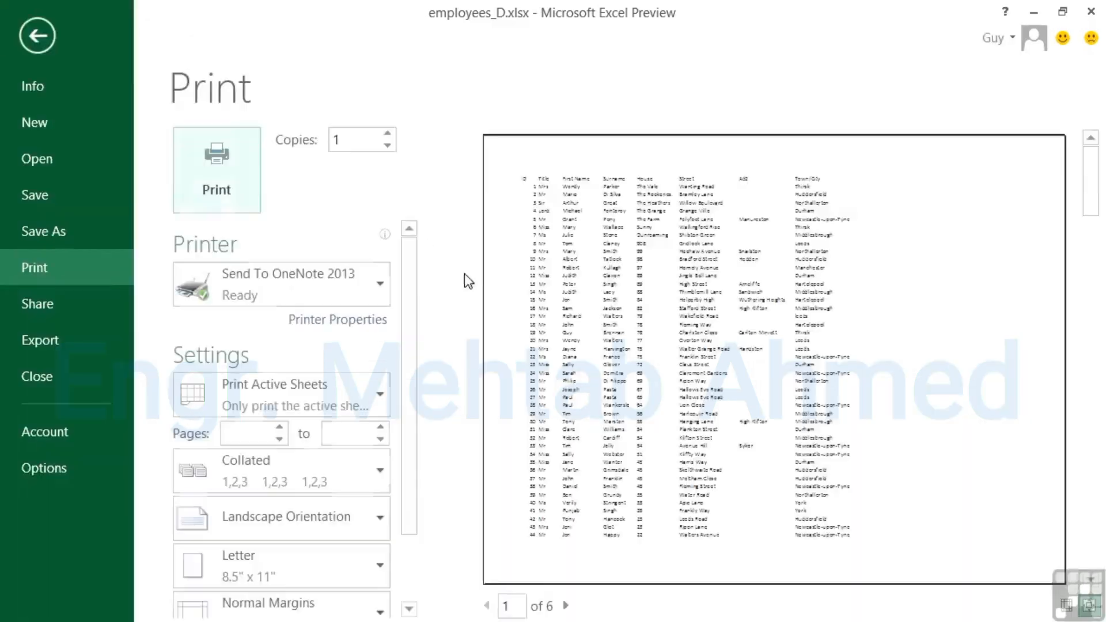
{"action": "left_click", "coordinate": [567, 605]}
{"action": "left_click", "coordinate": [567, 606]}
{"action": "left_click", "coordinate": [567, 606]}
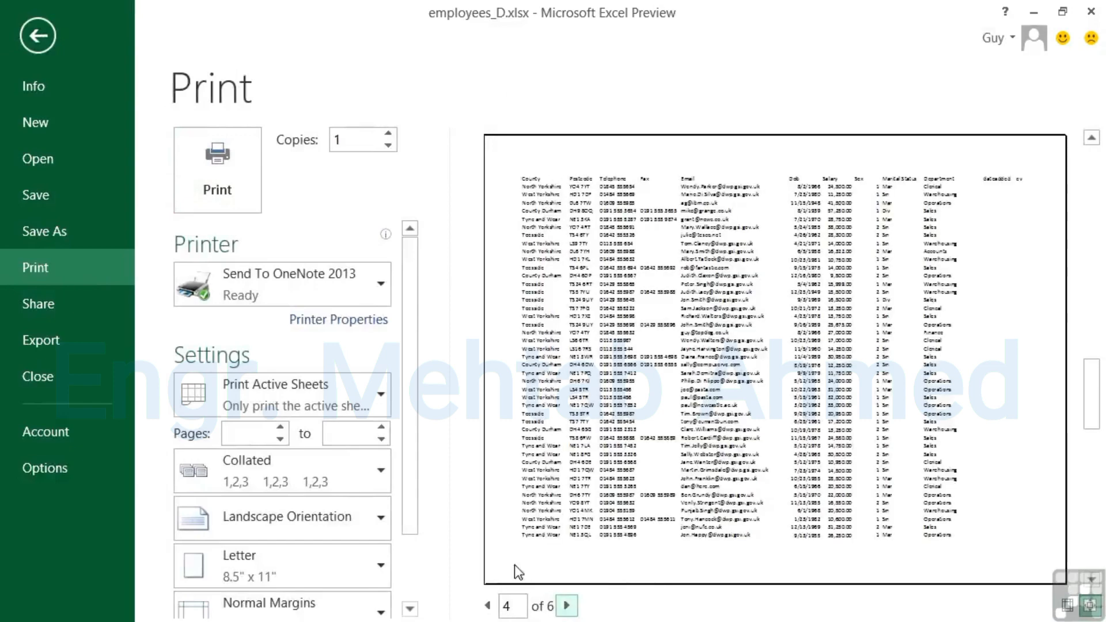
{"action": "key", "text": "Escape"}
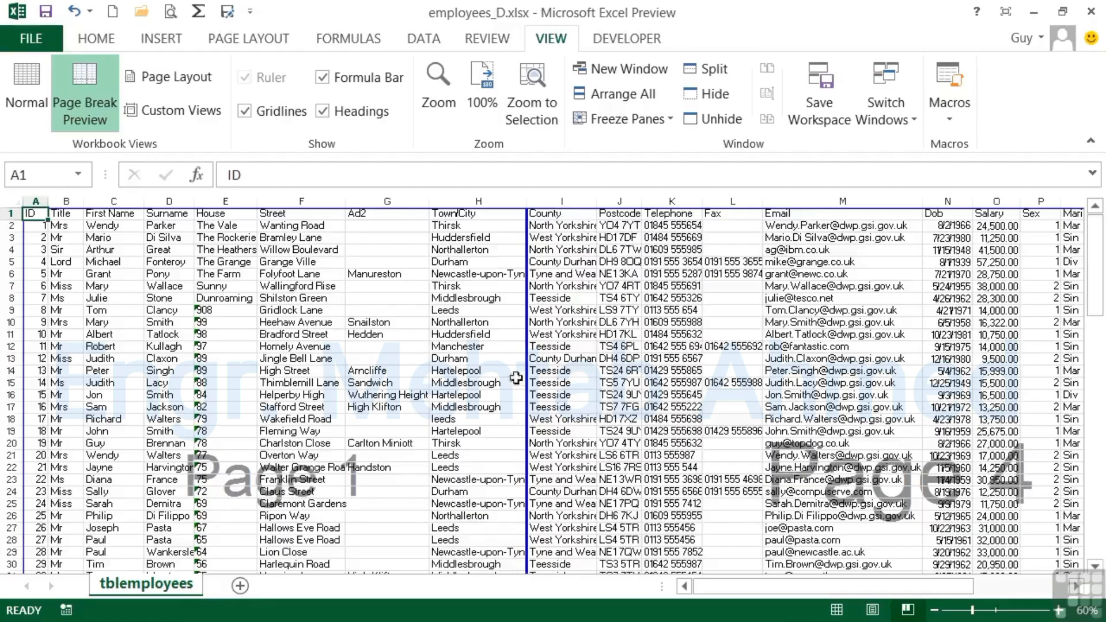
Step: Move the vertical page break from after the Town/City column to after the Telephone column
{"action": "left_click_drag", "start_coordinate": [524, 341], "coordinate": [697, 335]}
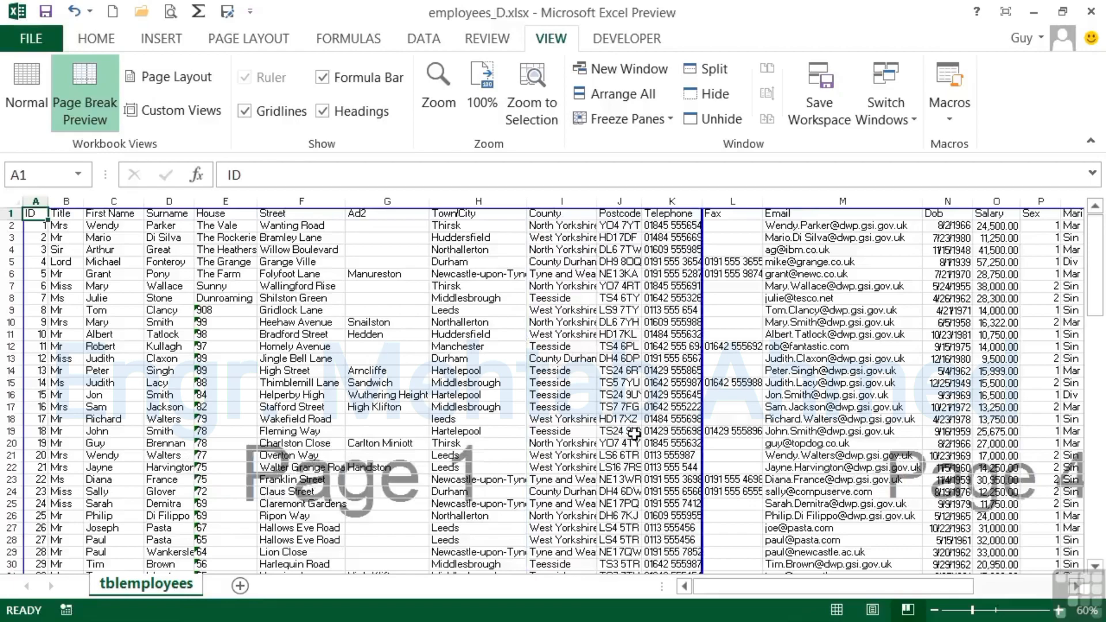
{"action": "scroll", "coordinate": [634, 433], "scroll_direction": "down", "scroll_amount": 12}
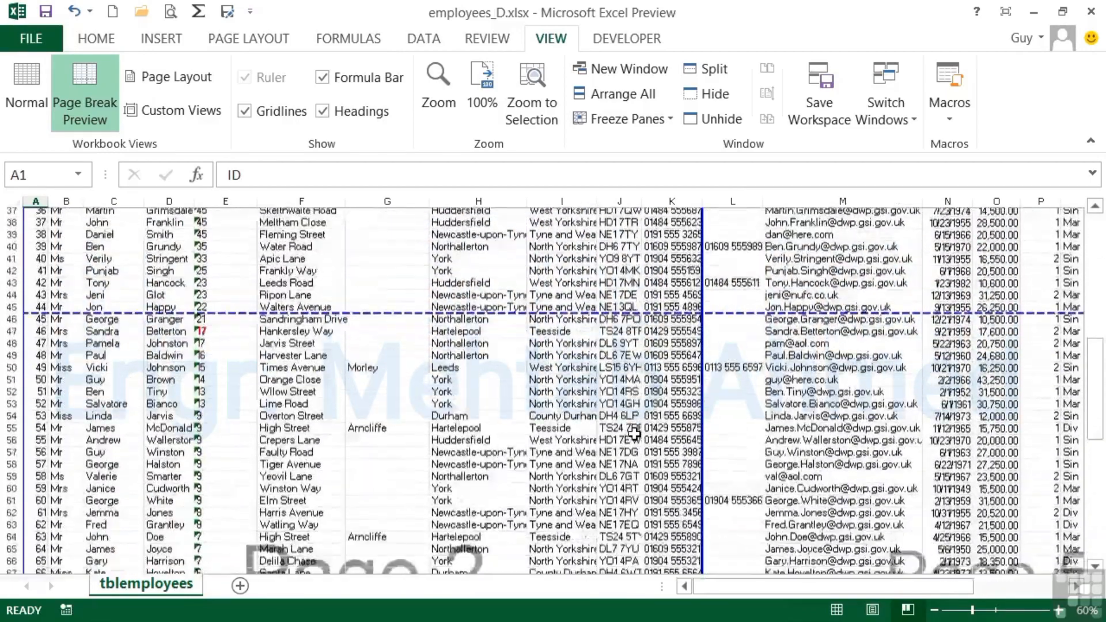
{"action": "scroll", "coordinate": [633, 434], "scroll_direction": "up", "scroll_amount": 12}
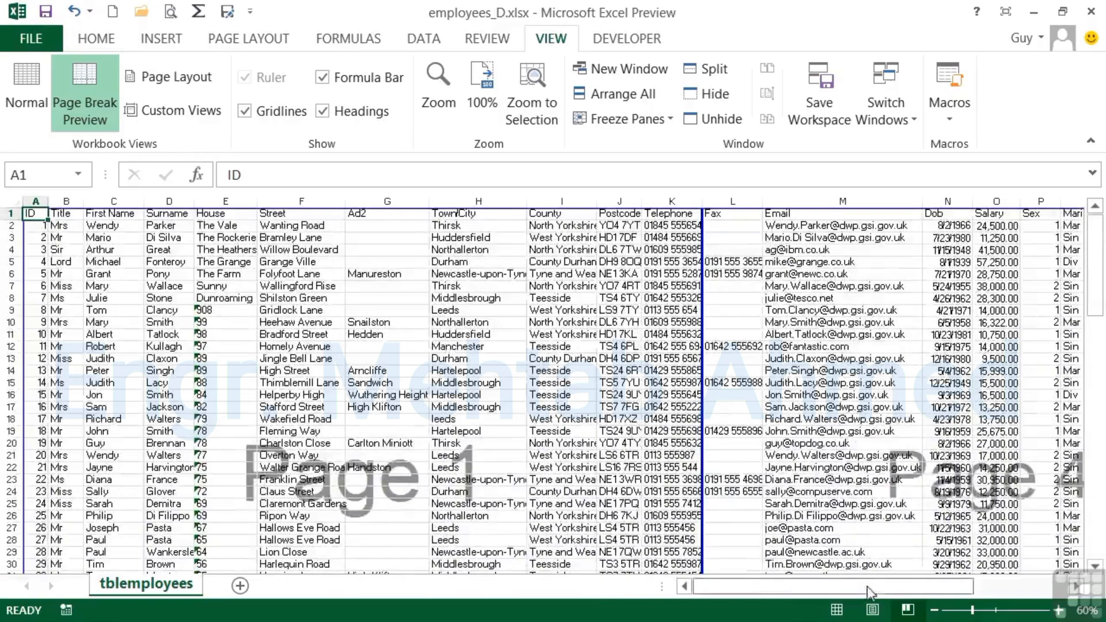
Step: Pull the print area's right edge in to column S so the cv column is excluded from printing
{"action": "left_click_drag", "start_coordinate": [866, 586], "coordinate": [971, 617]}
{"action": "scroll", "coordinate": [973, 469], "scroll_direction": "down", "scroll_amount": 20}
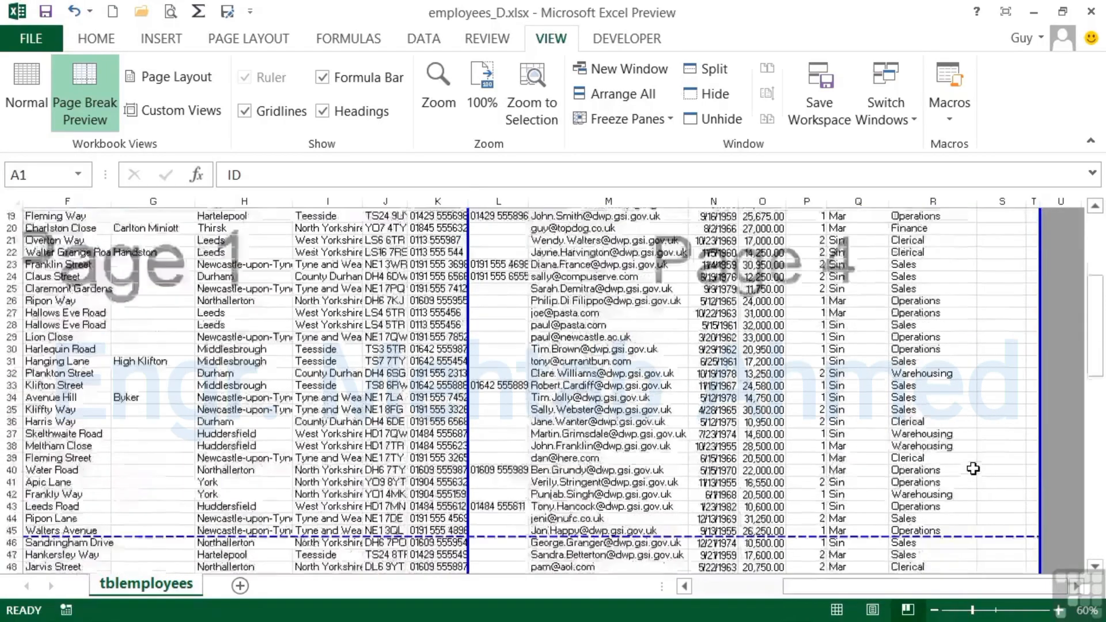
{"action": "scroll", "coordinate": [973, 469], "scroll_direction": "down", "scroll_amount": 4}
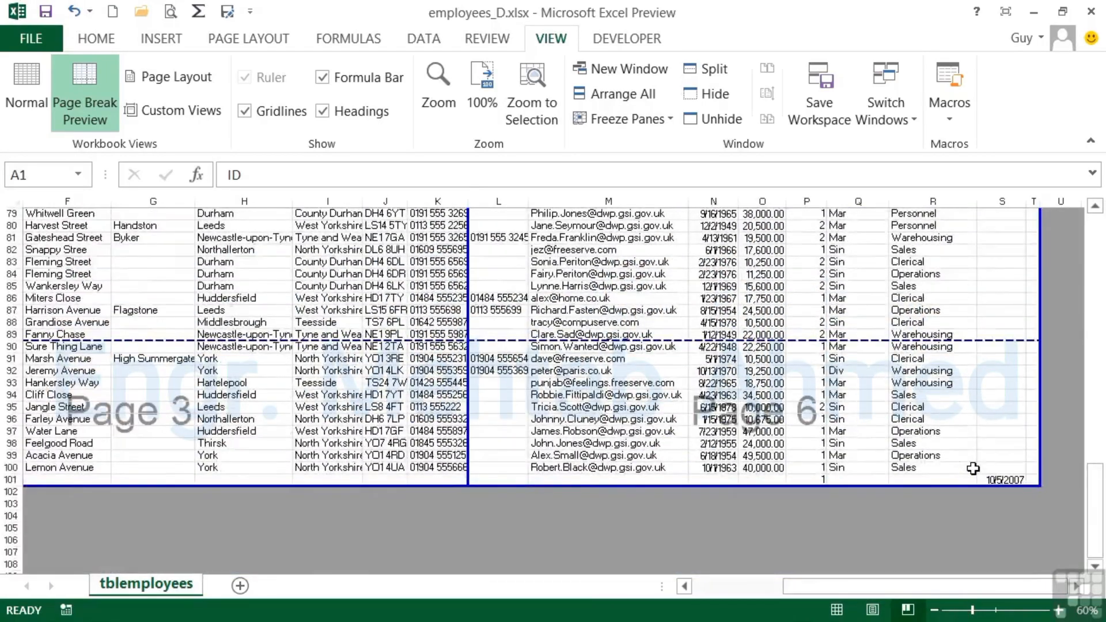
{"action": "scroll", "coordinate": [973, 469], "scroll_direction": "up", "scroll_amount": 12}
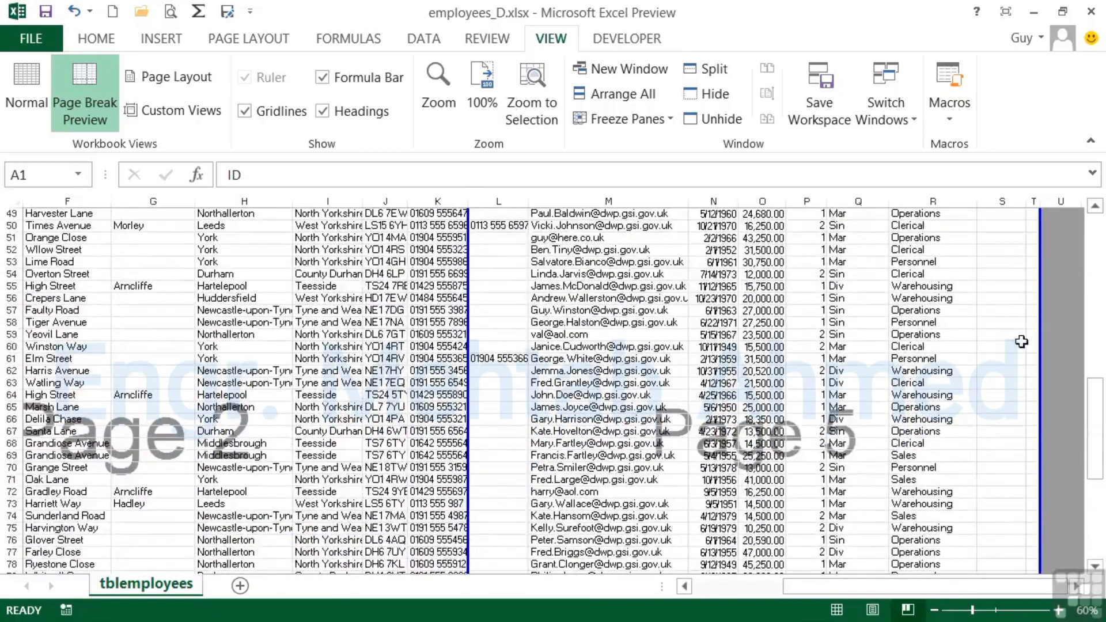
{"action": "left_click_drag", "start_coordinate": [1042, 306], "coordinate": [1027, 306]}
{"action": "left_click_drag", "start_coordinate": [961, 590], "coordinate": [1077, 592]}
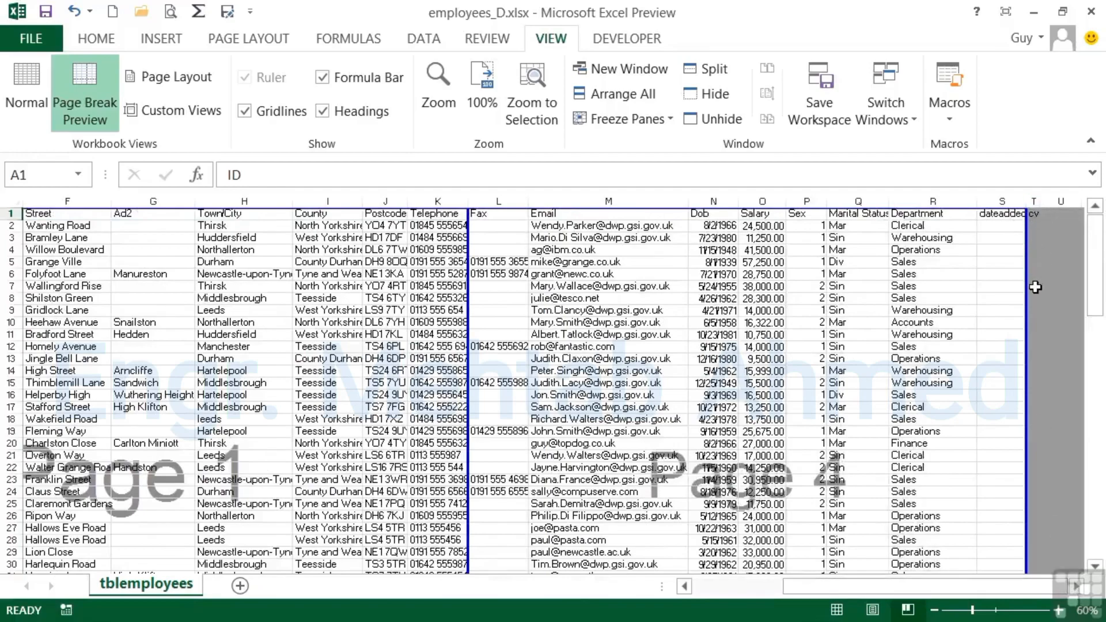
Step: Pull the print area's bottom edge up to row 100 so the test record in row 101 is excluded
{"action": "scroll", "coordinate": [1036, 287], "scroll_direction": "down", "scroll_amount": 20}
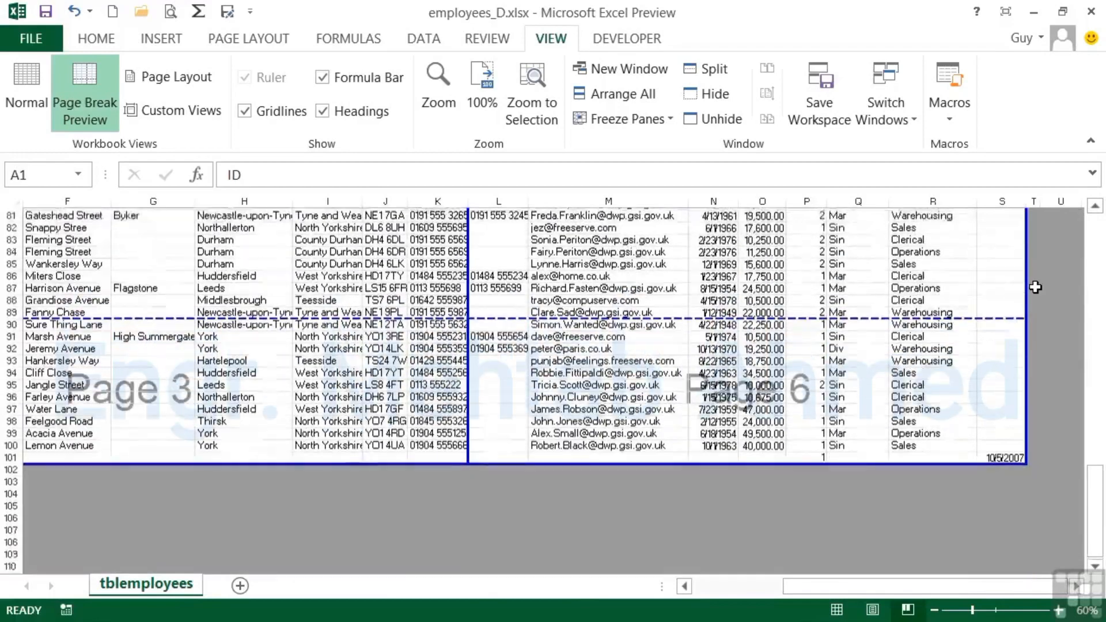
{"action": "scroll", "coordinate": [1035, 287], "scroll_direction": "down", "scroll_amount": 1}
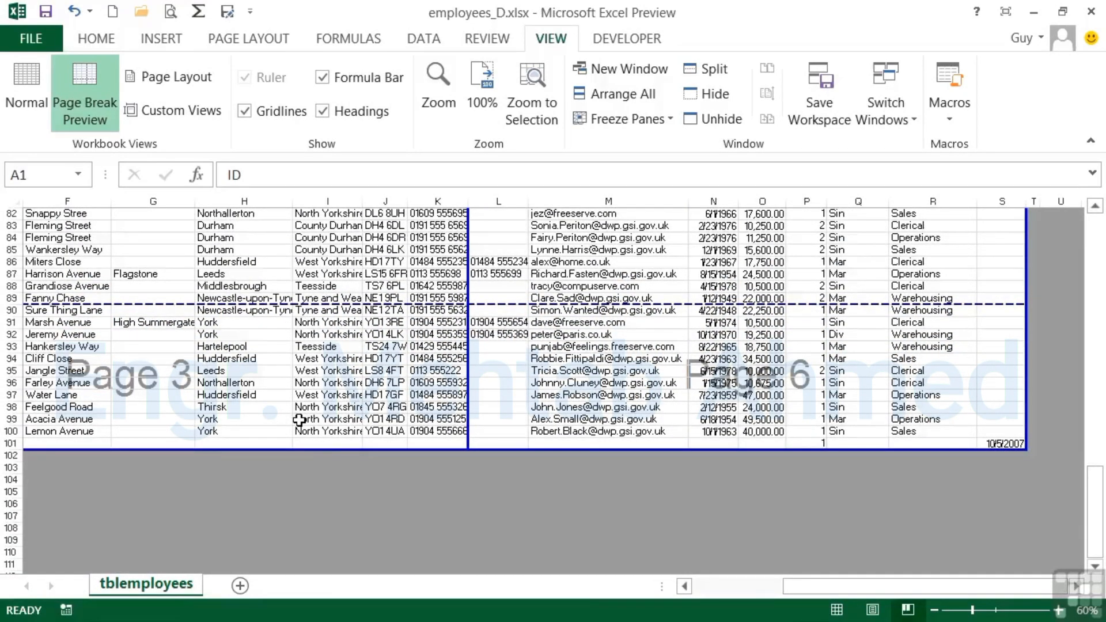
{"action": "left_click_drag", "start_coordinate": [300, 450], "coordinate": [302, 436]}
Step: Move the horizontal page break below row 89 down to the print area's bottom edge, merging rows 46 to 100 on one page
{"action": "key", "text": "ctrl+Home"}
{"action": "scroll", "coordinate": [305, 436], "scroll_direction": "down", "scroll_amount": 9}
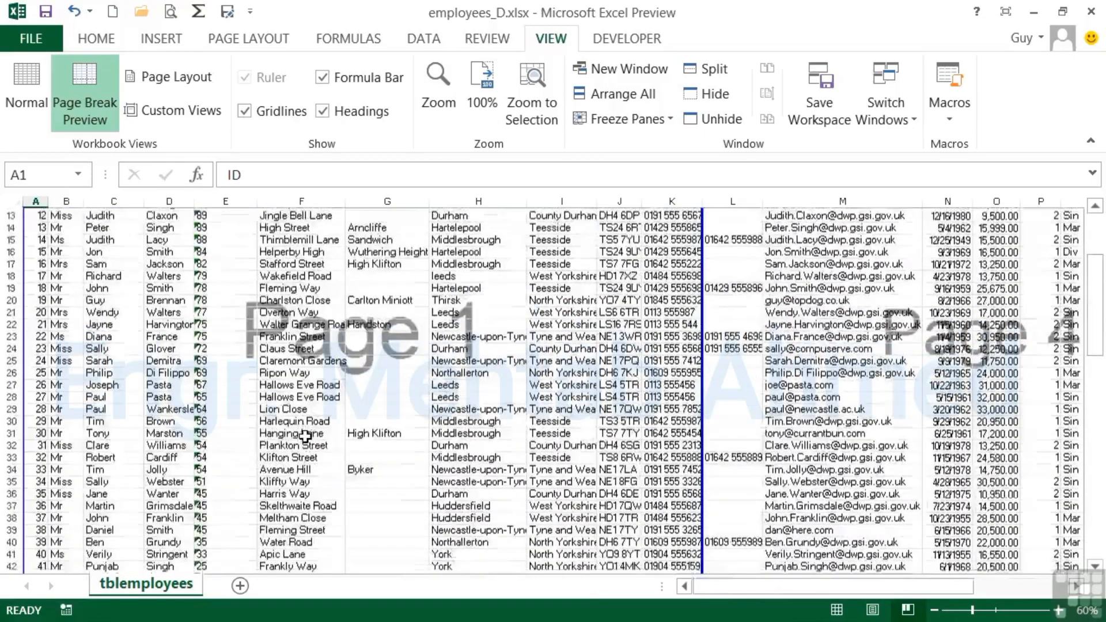
{"action": "scroll", "coordinate": [305, 436], "scroll_direction": "down", "scroll_amount": 17}
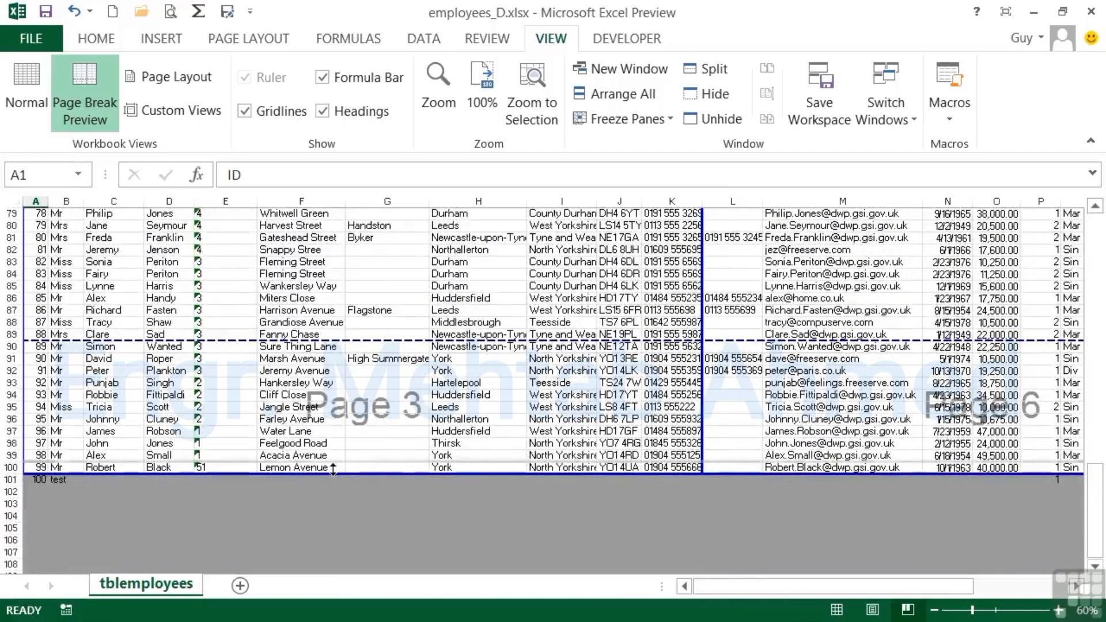
{"action": "scroll", "coordinate": [333, 475], "scroll_direction": "up", "scroll_amount": 7}
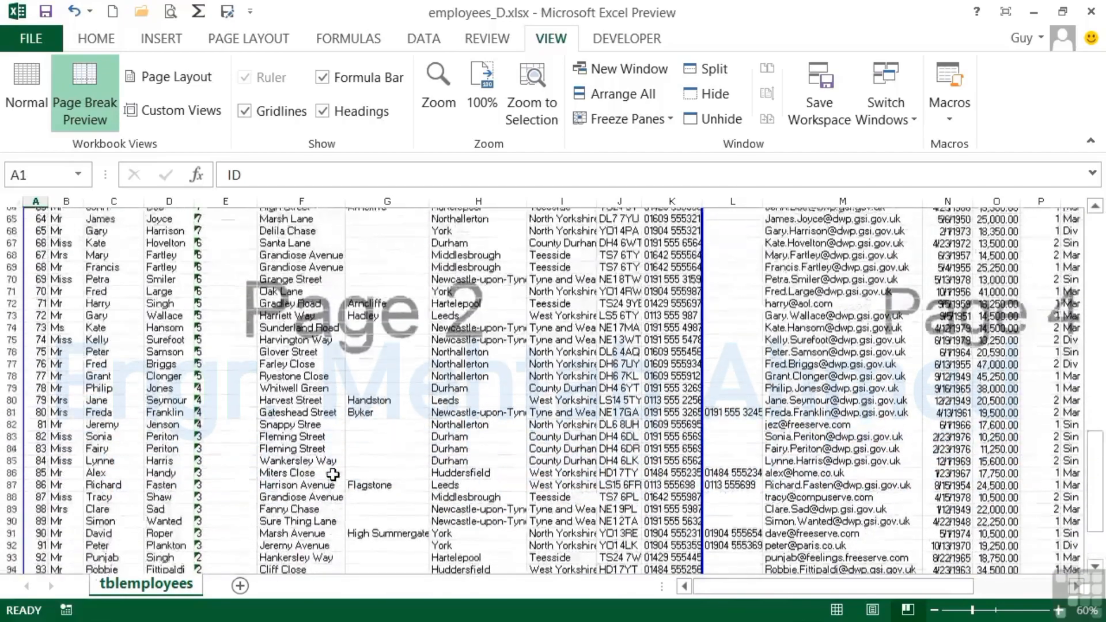
{"action": "scroll", "coordinate": [333, 475], "scroll_direction": "up", "scroll_amount": 12}
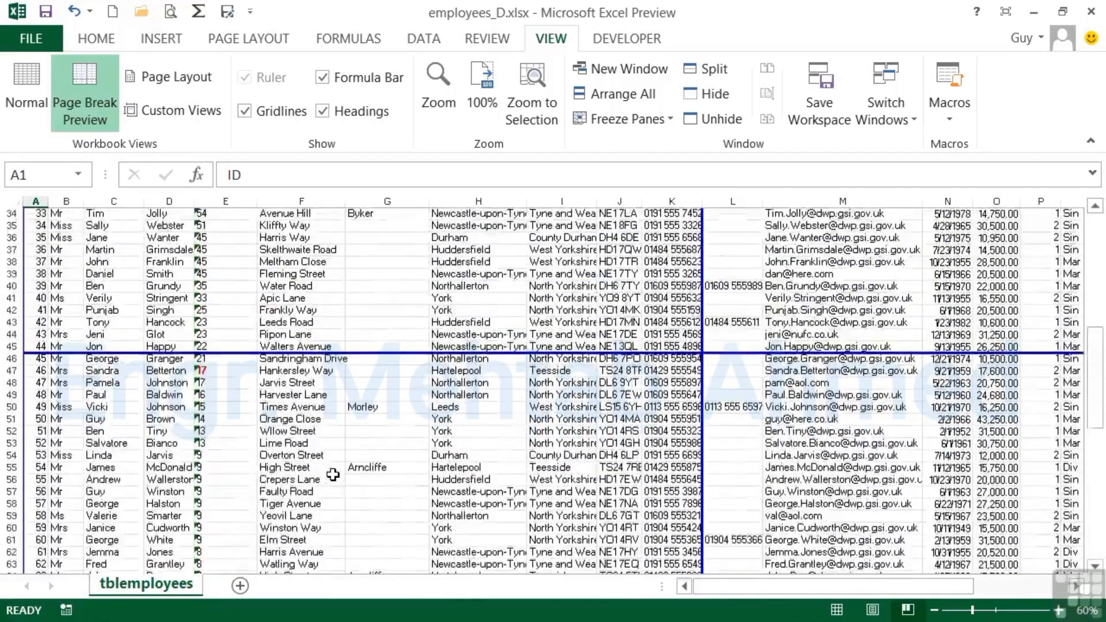
Step: Page forward and back through the print preview to check the adjusted pages, and return to the worksheet
{"action": "left_click", "coordinate": [171, 12]}
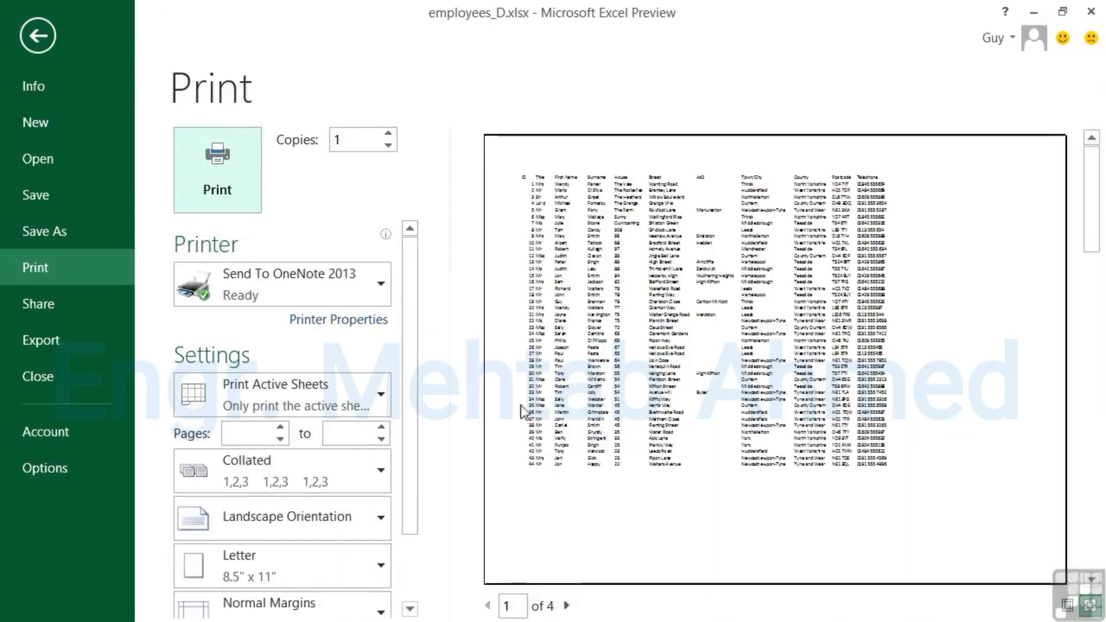
{"action": "left_click", "coordinate": [567, 606]}
{"action": "left_click", "coordinate": [566, 606]}
{"action": "left_click", "coordinate": [567, 605]}
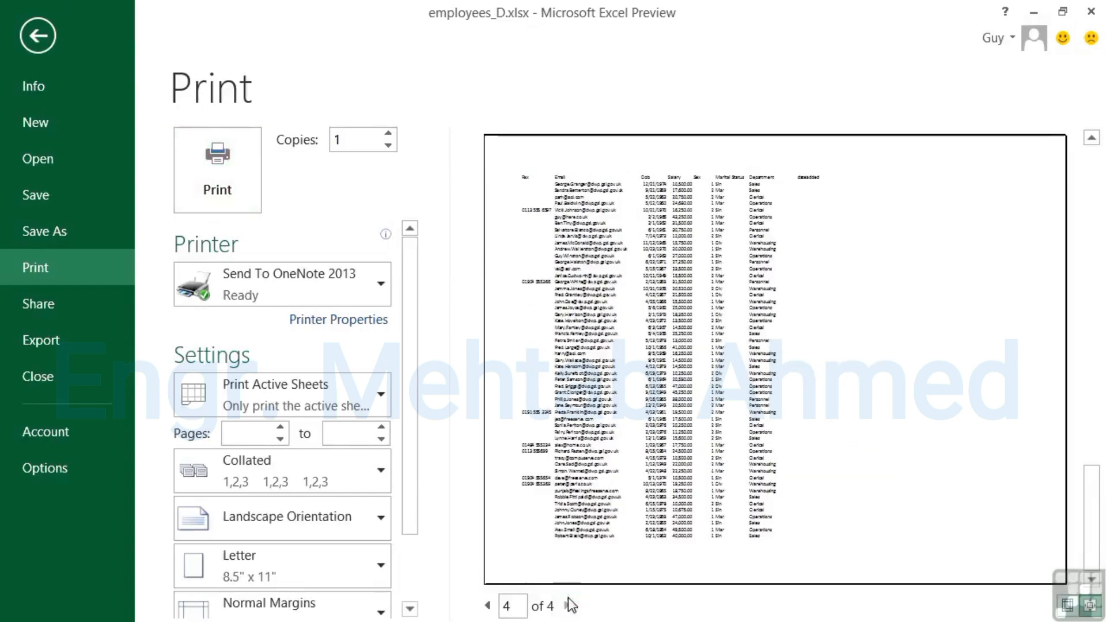
{"action": "left_click", "coordinate": [488, 605]}
{"action": "left_click", "coordinate": [488, 605]}
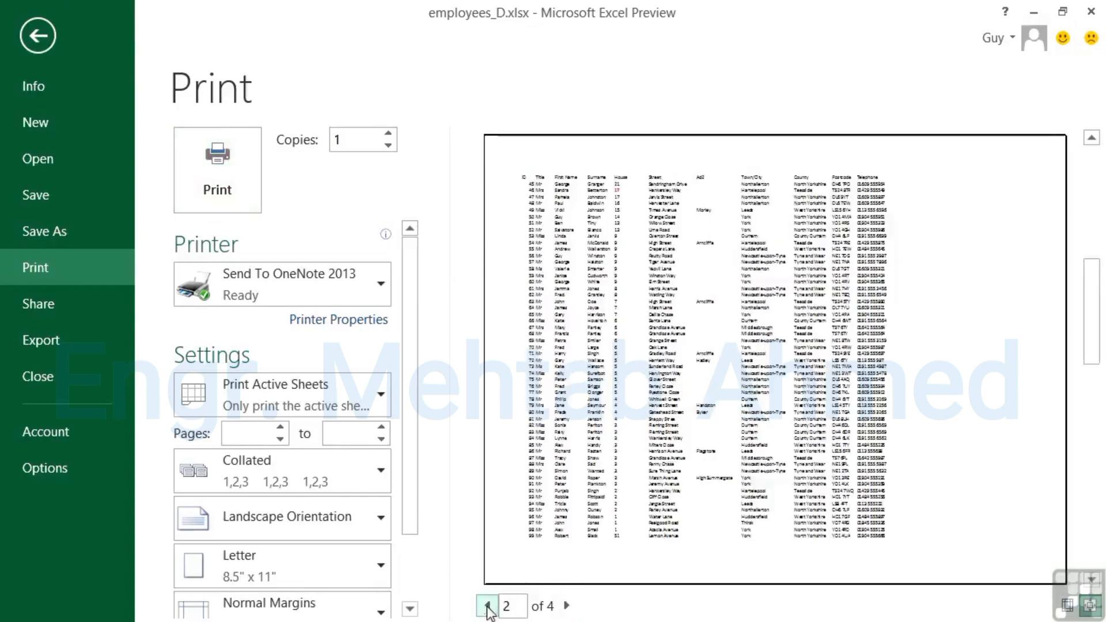
{"action": "left_click", "coordinate": [38, 35]}
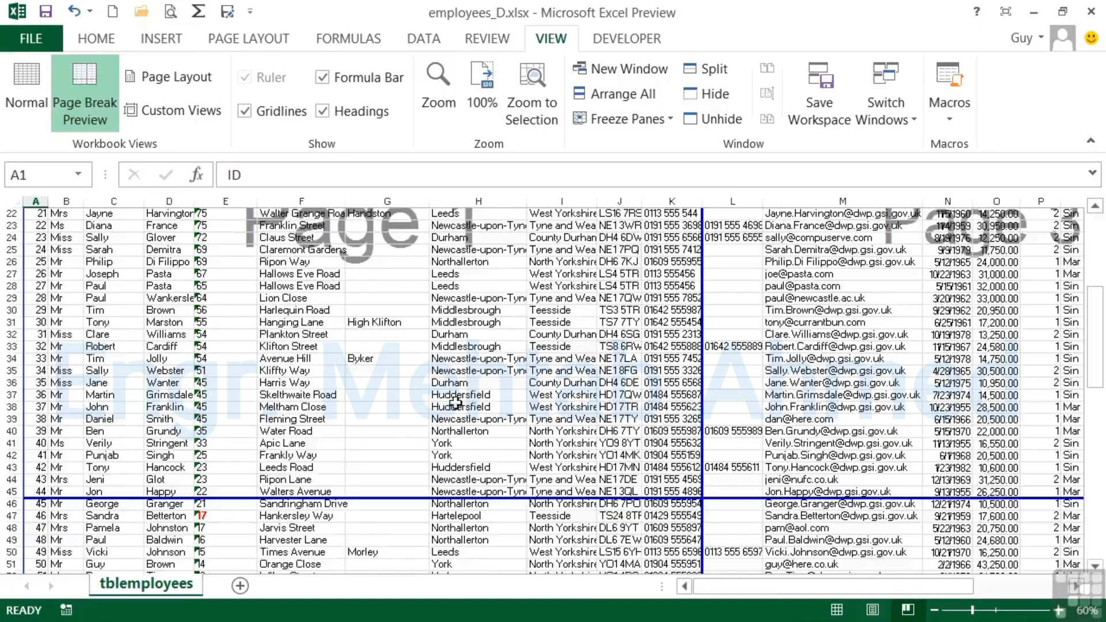
Step: Move the horizontal page break below row 45 down to below row 52, and check the pages in print preview
{"action": "scroll", "coordinate": [456, 401], "scroll_direction": "down", "scroll_amount": 3}
{"action": "left_click_drag", "start_coordinate": [456, 389], "coordinate": [461, 480]}
{"action": "left_click", "coordinate": [171, 13]}
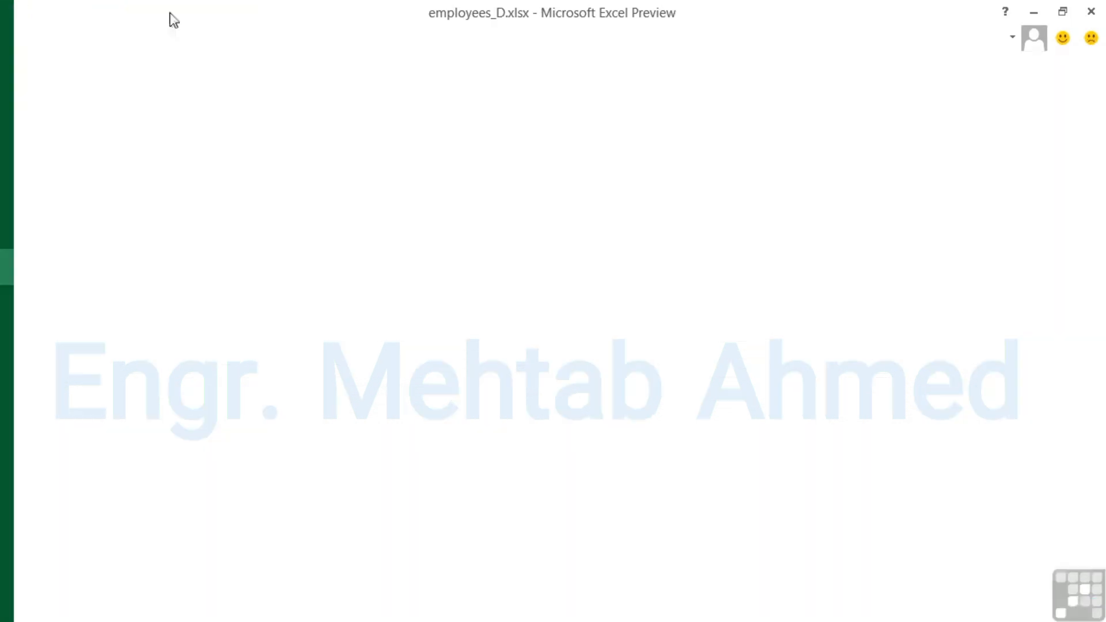
{"action": "left_click", "coordinate": [566, 605]}
{"action": "left_click", "coordinate": [489, 605]}
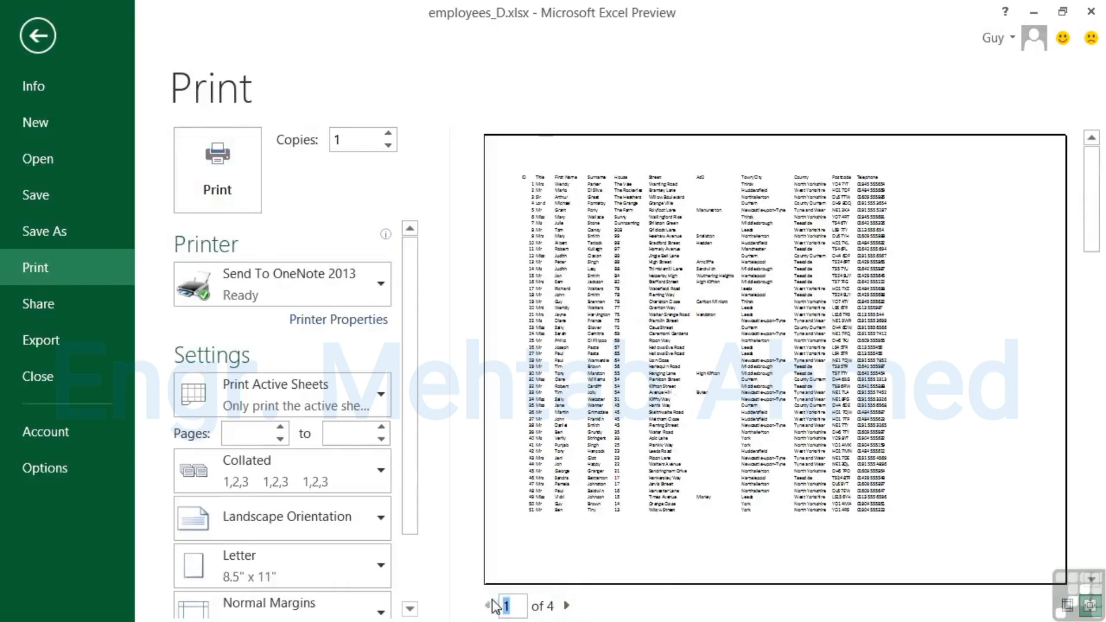
{"action": "left_click", "coordinate": [42, 37]}
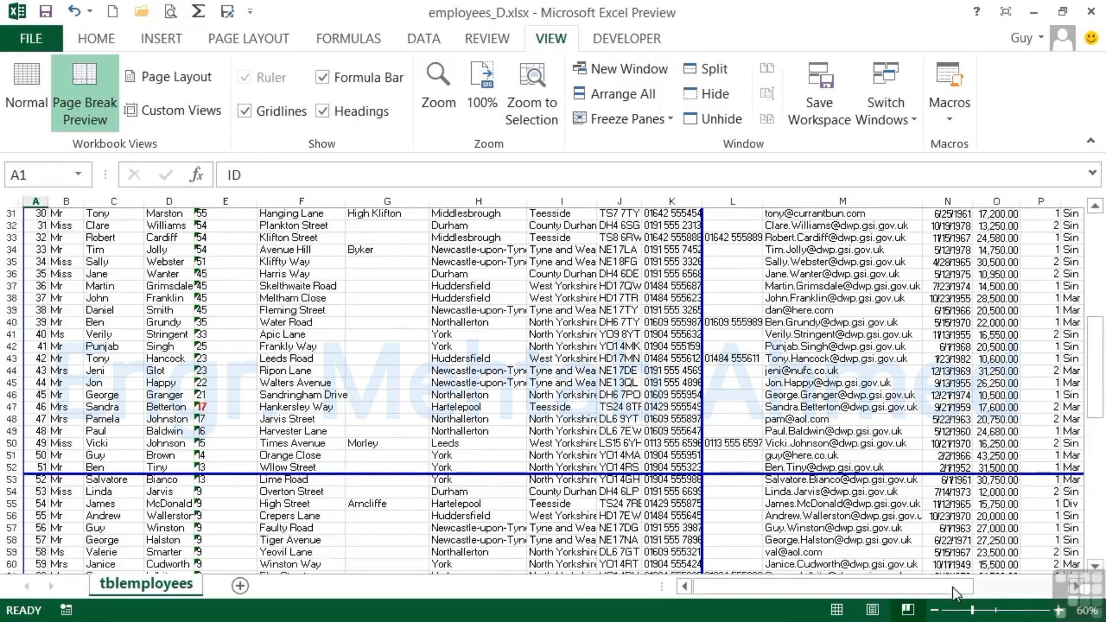
Step: Move the vertical page break to the far side of the Fax column L, and the horizontal break up to below row 51
{"action": "left_click_drag", "start_coordinate": [953, 587], "coordinate": [1038, 585]}
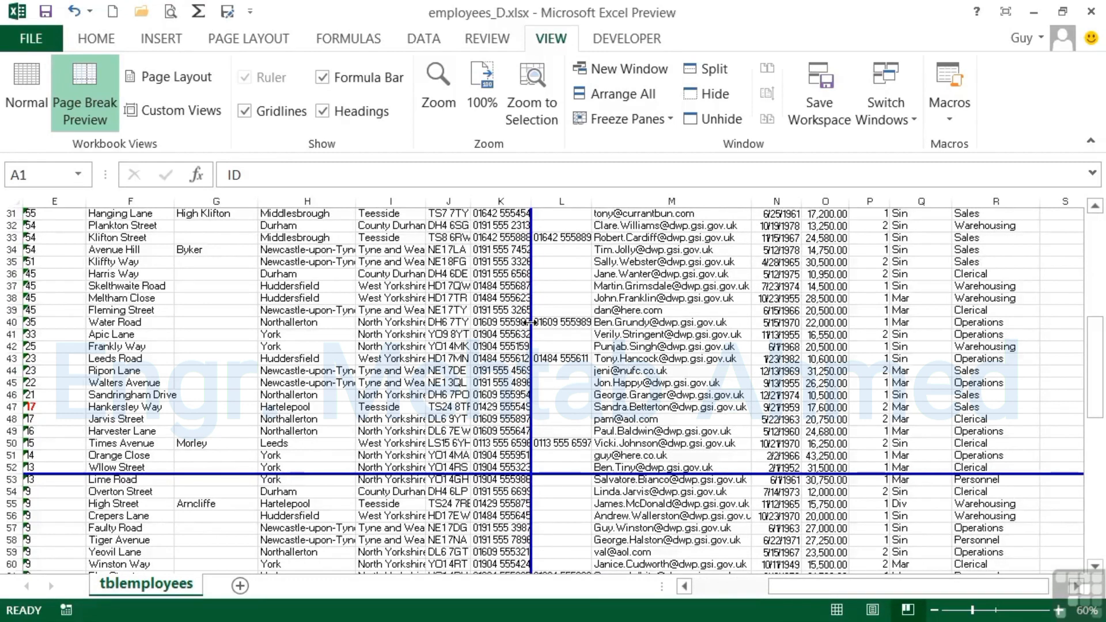
{"action": "left_click_drag", "start_coordinate": [531, 317], "coordinate": [592, 319]}
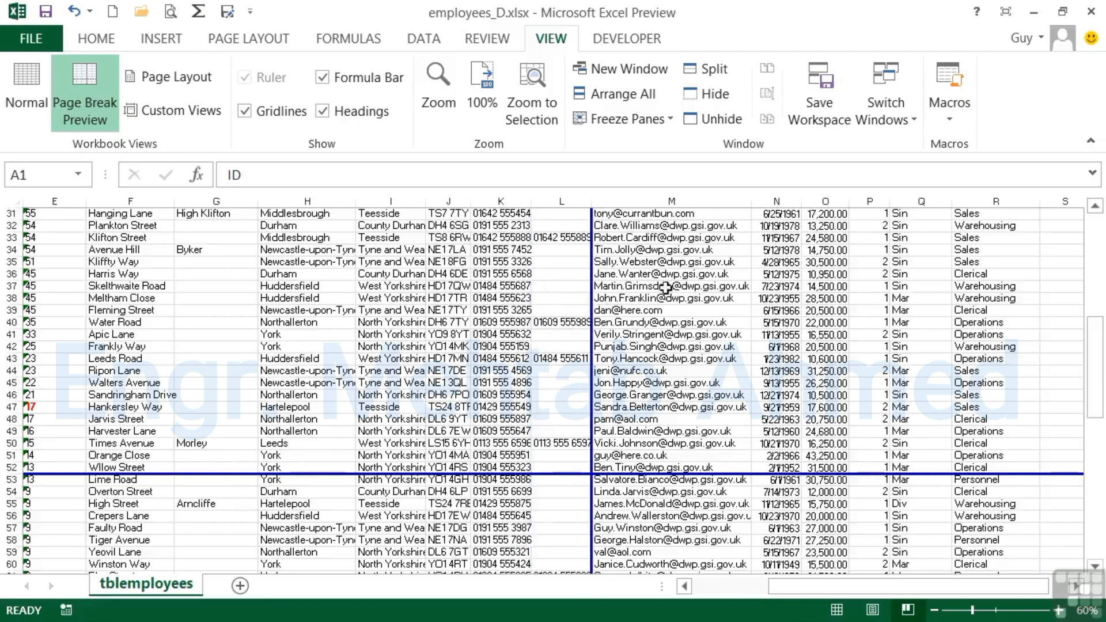
{"action": "left_click_drag", "start_coordinate": [546, 473], "coordinate": [546, 463]}
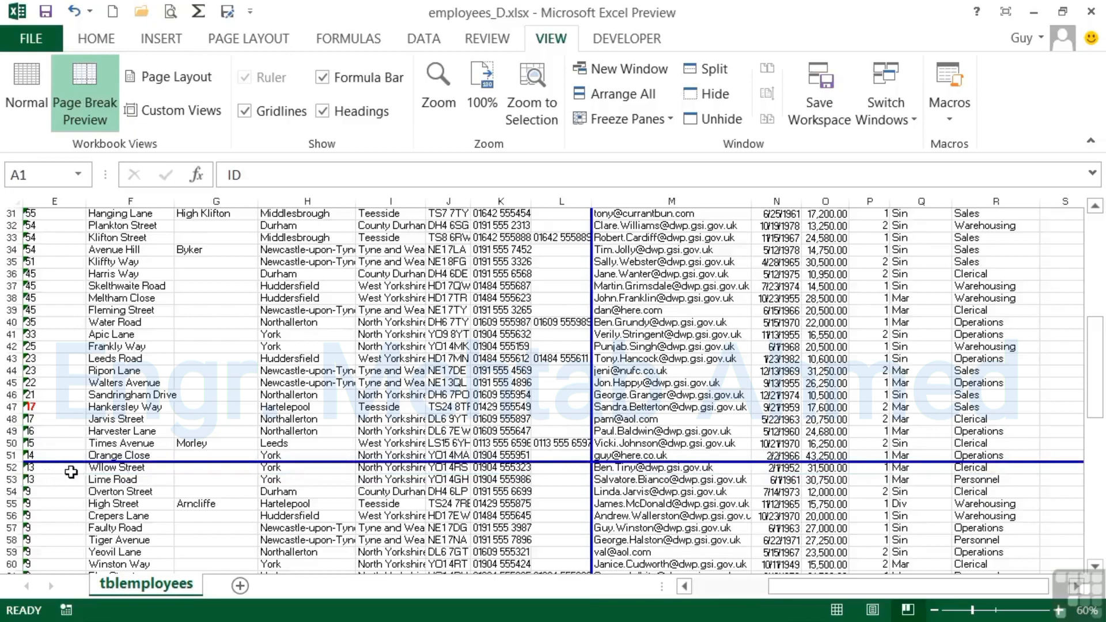
Step: Go to the start of the sheet, select cell G6, and switch the worksheet to Normal view
{"action": "scroll", "coordinate": [71, 471], "scroll_direction": "up", "scroll_amount": 10}
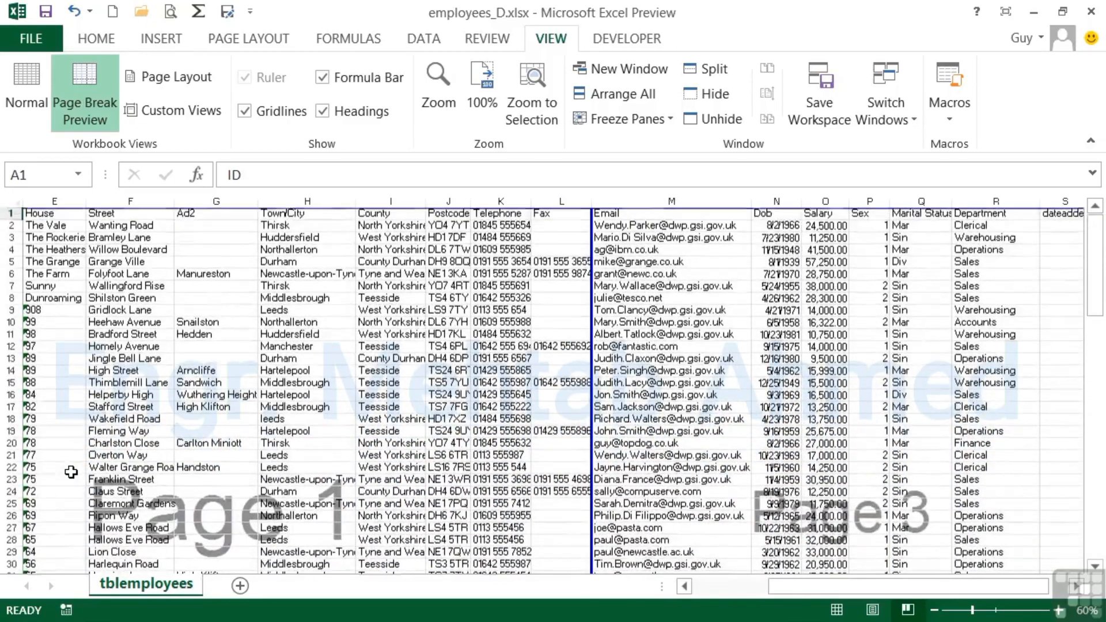
{"action": "left_click", "coordinate": [209, 273]}
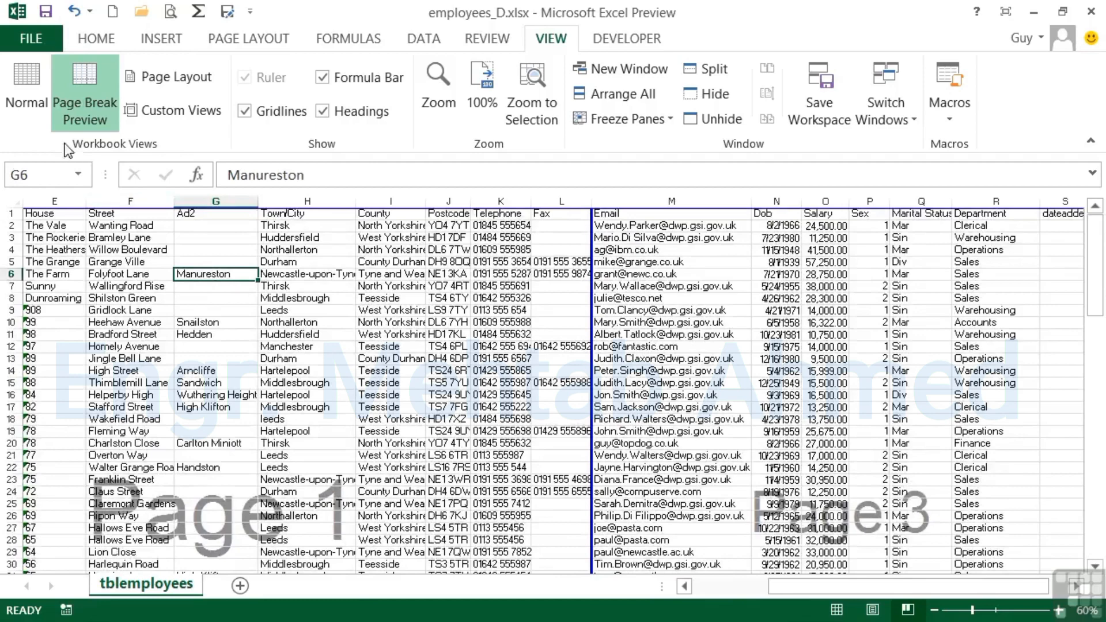
{"action": "left_click", "coordinate": [23, 91]}
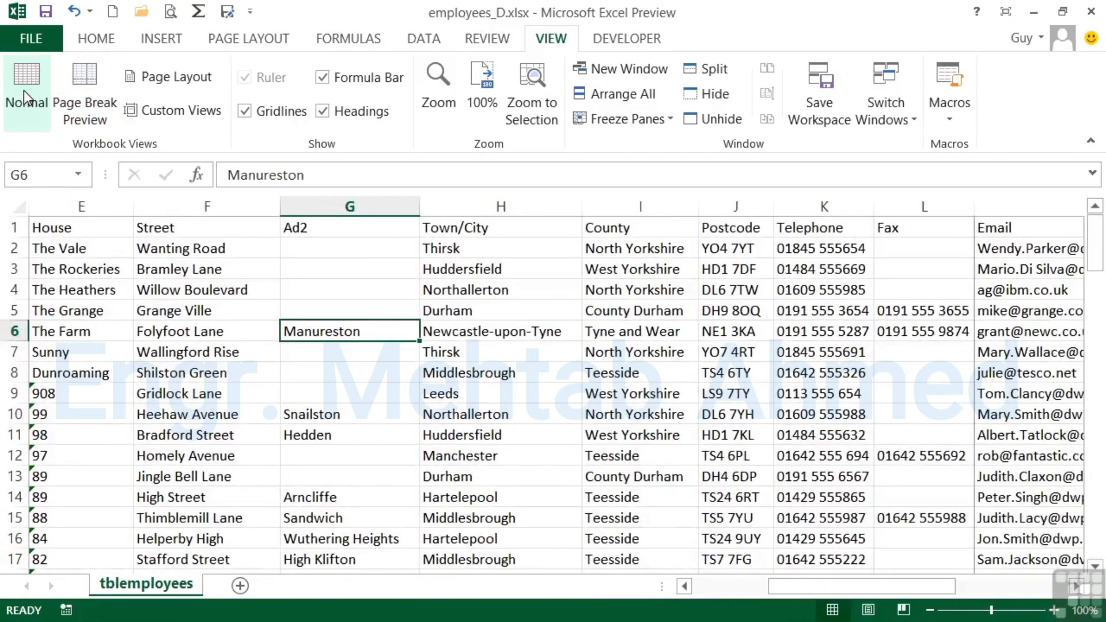
Step: Switch to Page Layout view, look over page 1's header and footer areas, and open the center header section to view its available elements
{"action": "left_click", "coordinate": [175, 83]}
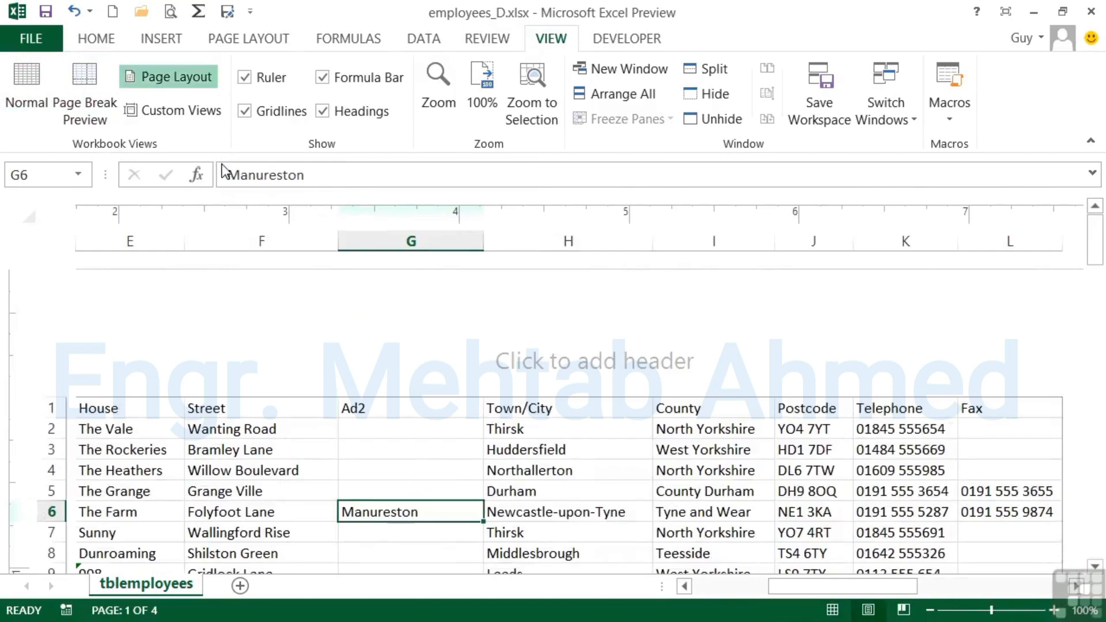
{"action": "scroll", "coordinate": [329, 357], "scroll_direction": "down", "scroll_amount": 3}
{"action": "scroll", "coordinate": [323, 363], "scroll_direction": "up", "scroll_amount": 3}
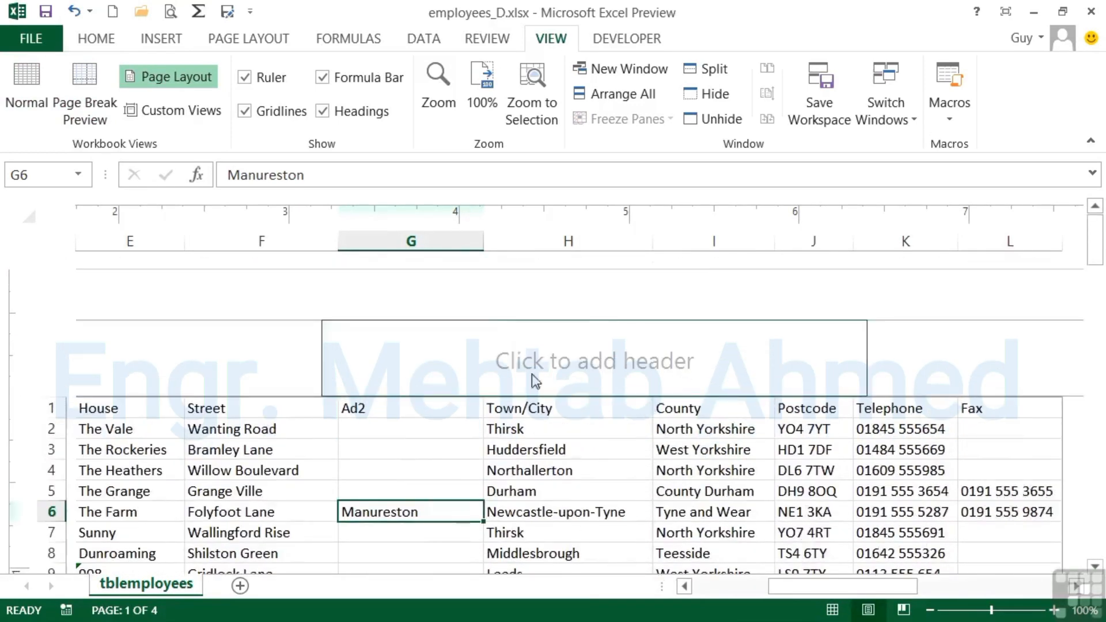
{"action": "scroll", "coordinate": [490, 378], "scroll_direction": "down", "scroll_amount": 15}
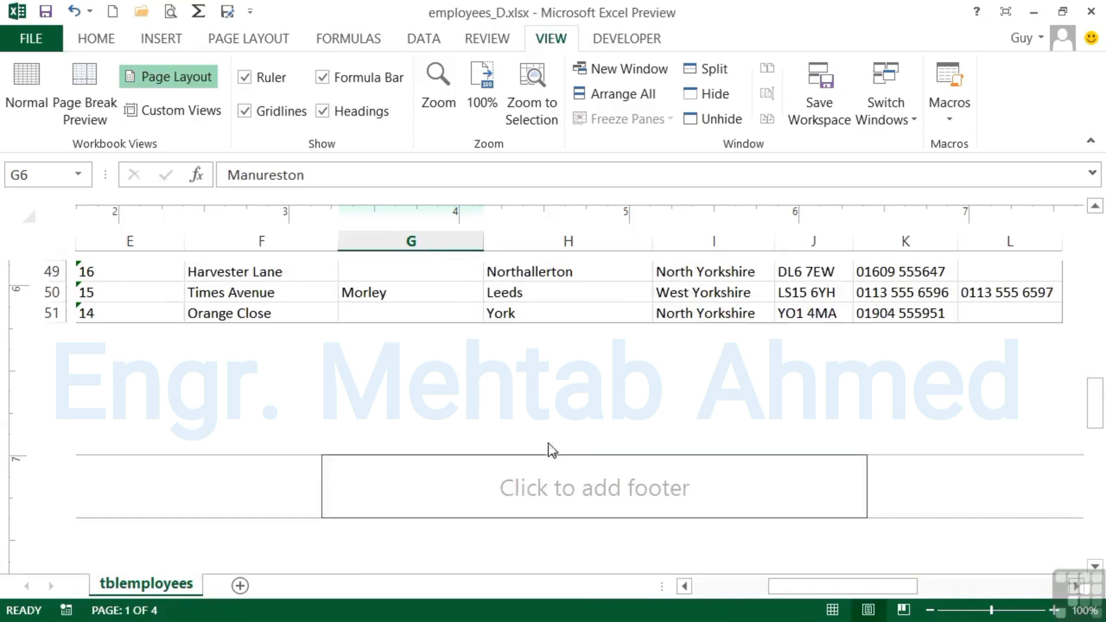
{"action": "scroll", "coordinate": [293, 380], "scroll_direction": "up", "scroll_amount": 12}
{"action": "scroll", "coordinate": [294, 375], "scroll_direction": "up", "scroll_amount": 4}
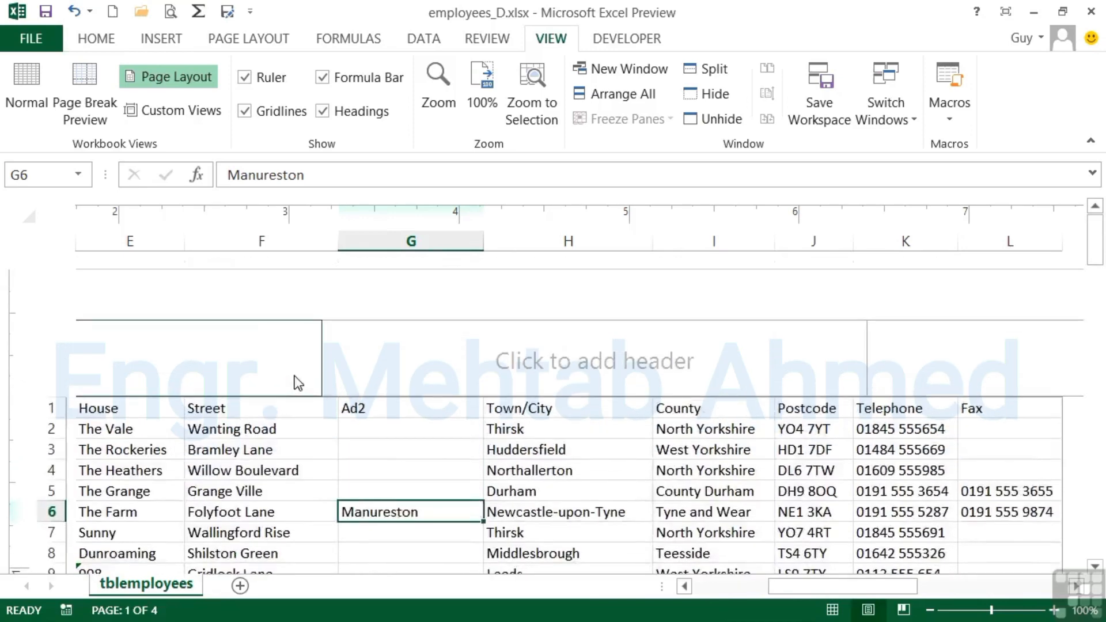
{"action": "left_click", "coordinate": [296, 383]}
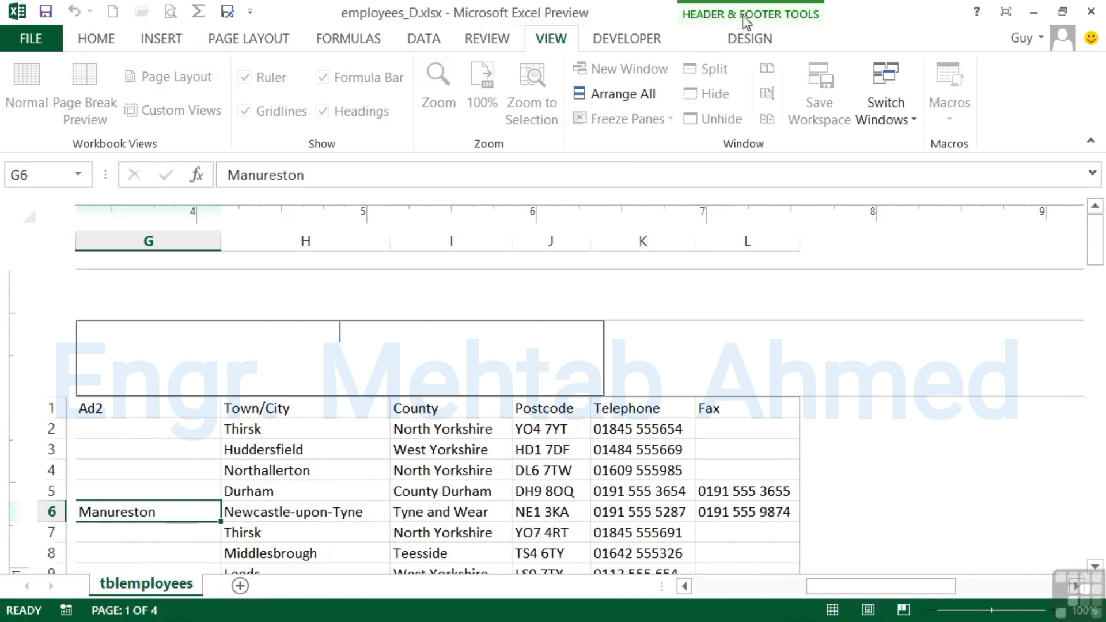
{"action": "left_click", "coordinate": [749, 45]}
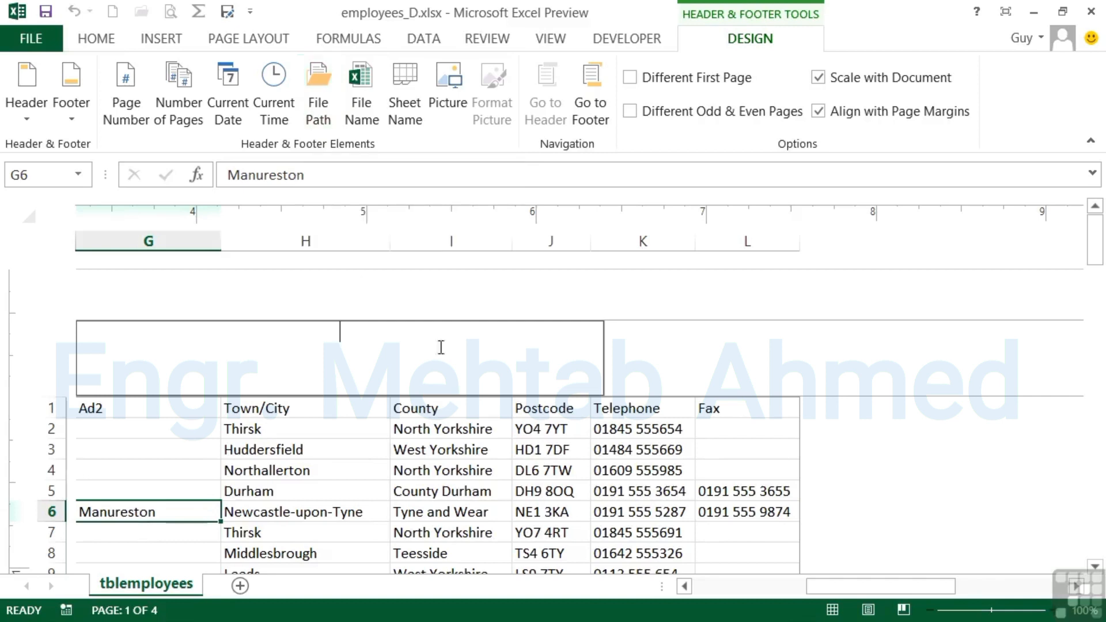
Step: Insert the file path in the left section of page 1's footer and finish editing the footer
{"action": "left_click", "coordinate": [1095, 568]}
{"action": "left_click", "coordinate": [1095, 567]}
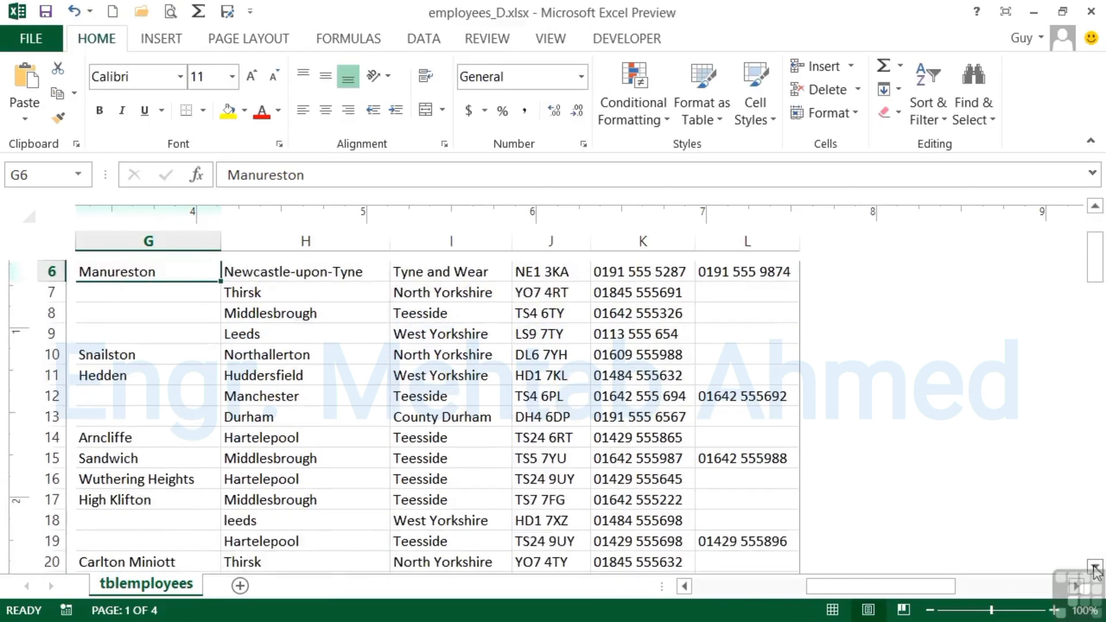
{"action": "left_click_drag", "start_coordinate": [1094, 257], "coordinate": [1095, 387]}
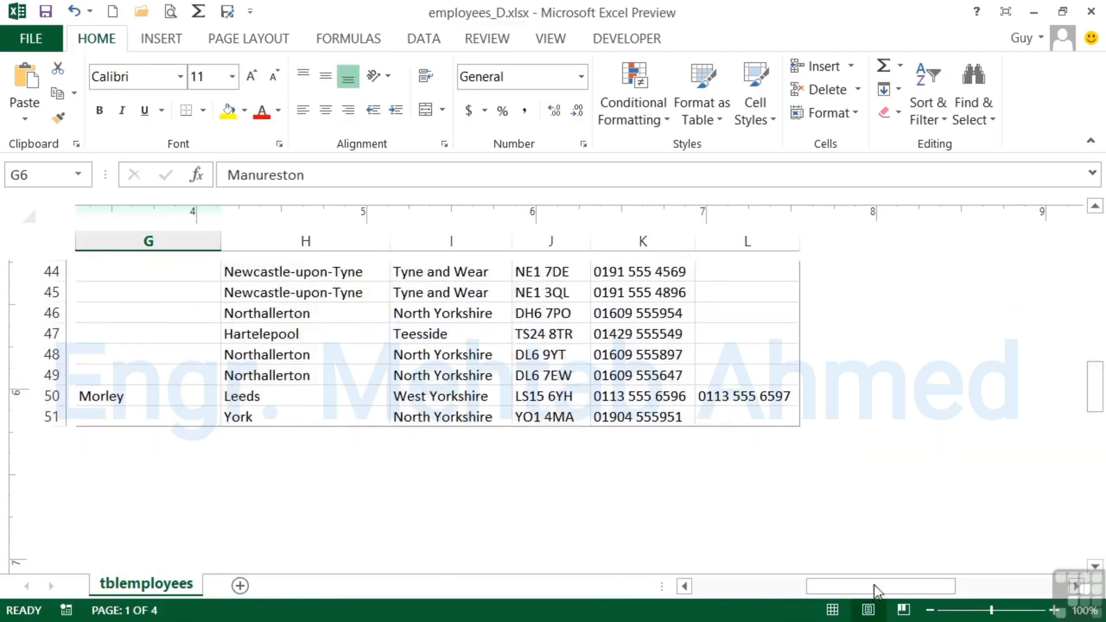
{"action": "left_click_drag", "start_coordinate": [807, 587], "coordinate": [693, 599]}
{"action": "scroll", "coordinate": [440, 553], "scroll_direction": "down", "scroll_amount": 2}
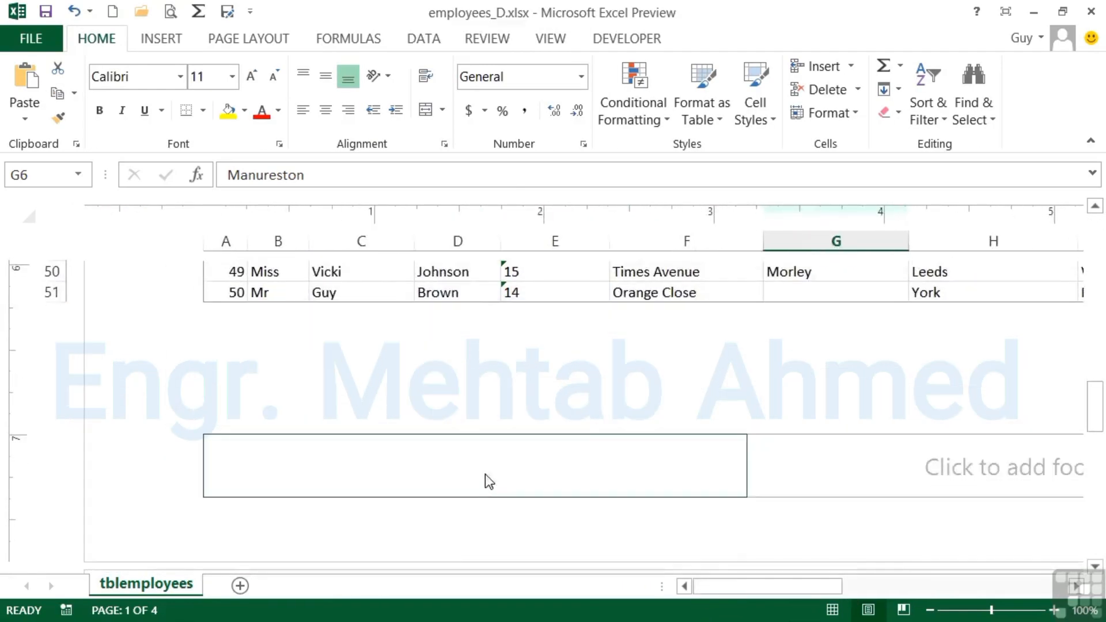
{"action": "left_click", "coordinate": [494, 464]}
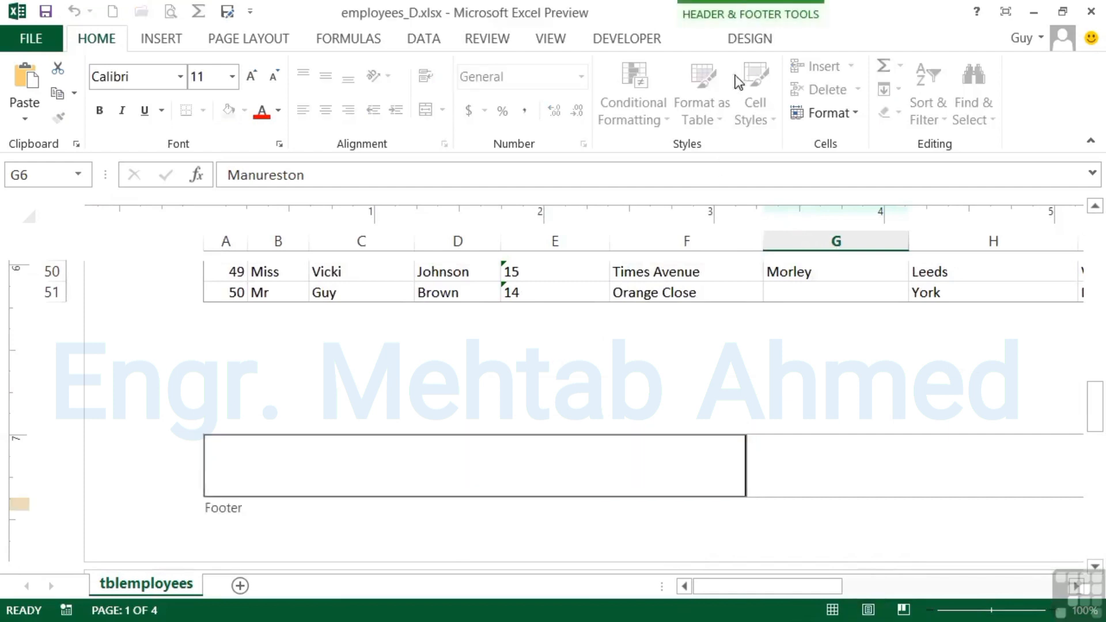
{"action": "left_click", "coordinate": [746, 38]}
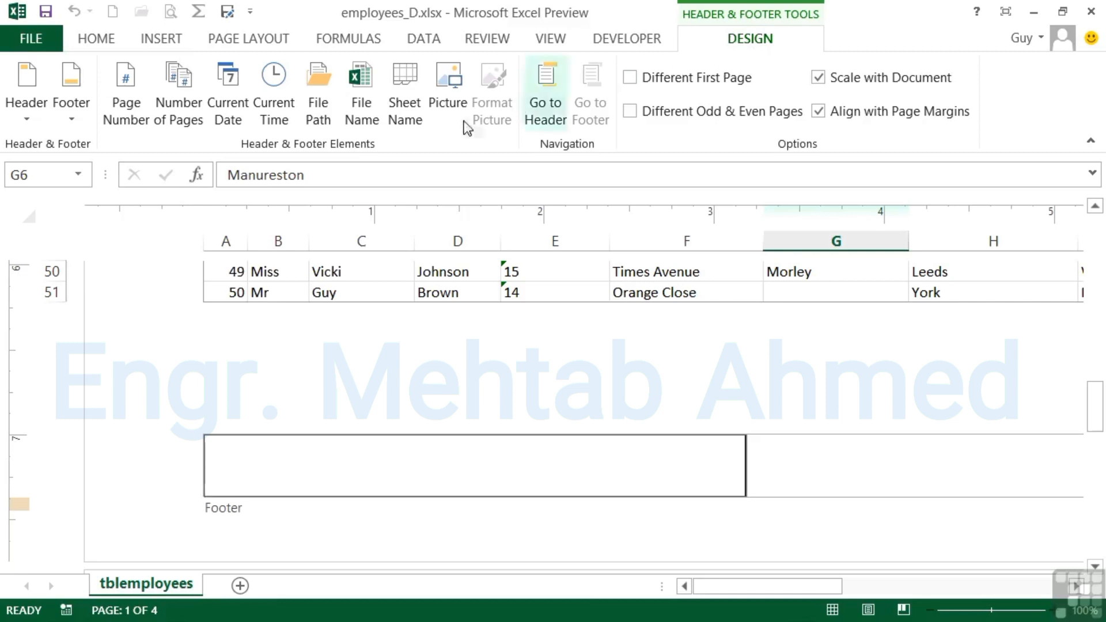
{"action": "left_click", "coordinate": [318, 106]}
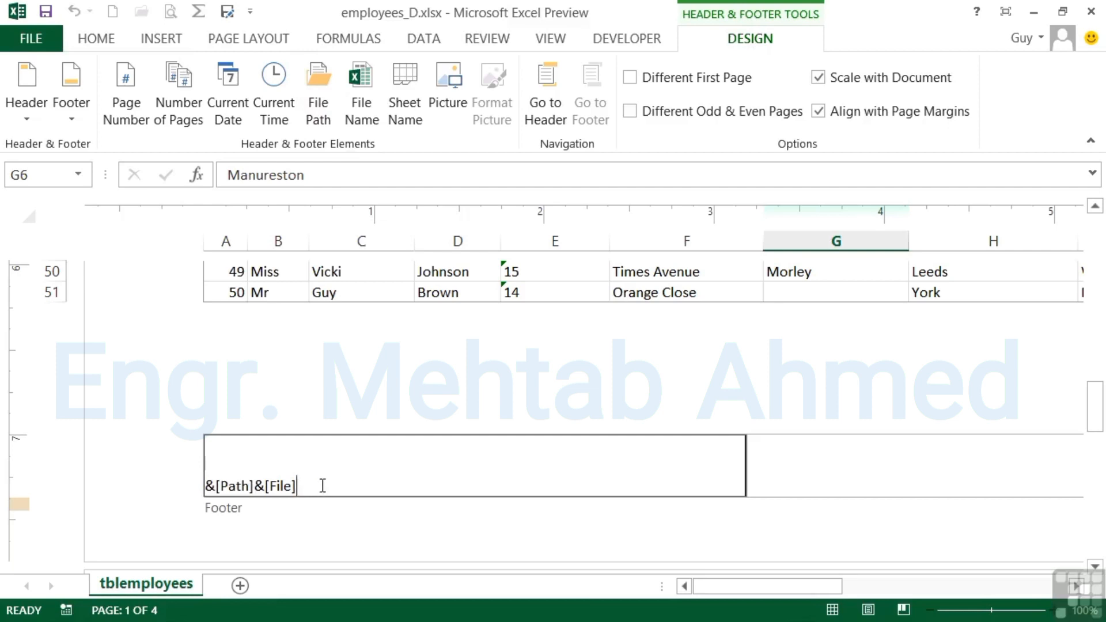
{"action": "left_click", "coordinate": [272, 384]}
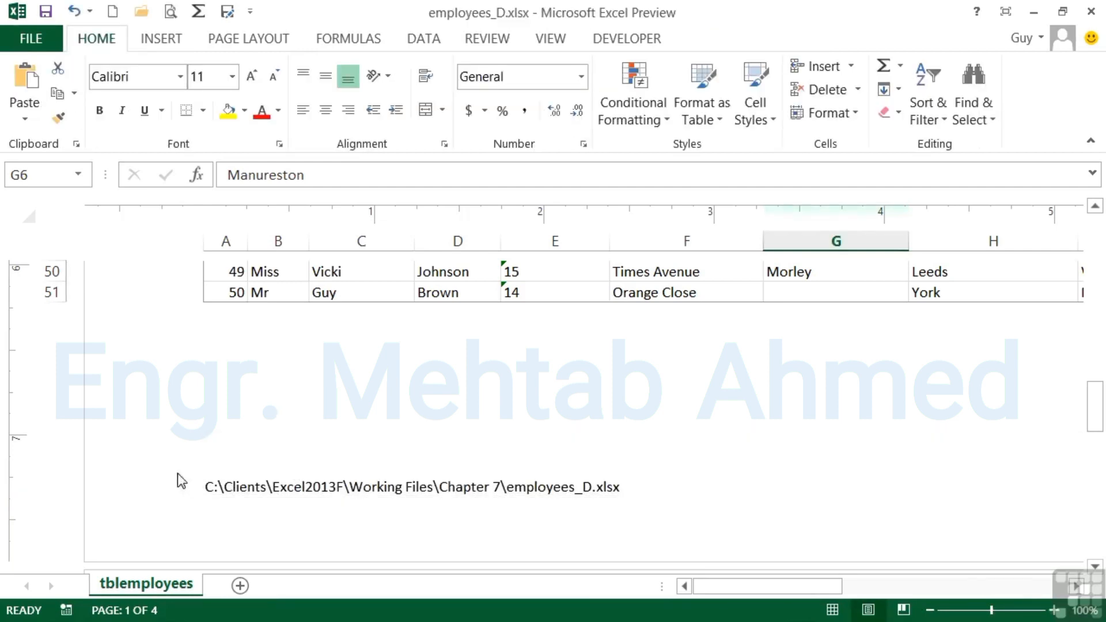
Step: Page through the print preview to check the file path footer on the pages, and return to the worksheet
{"action": "left_click", "coordinate": [170, 12]}
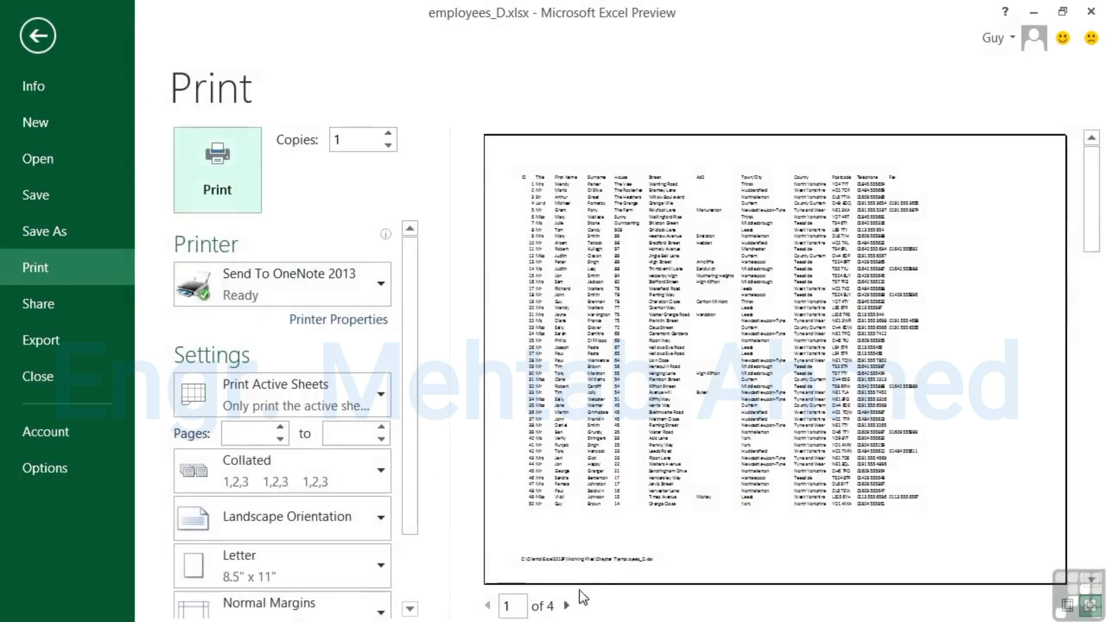
{"action": "left_click", "coordinate": [567, 605]}
{"action": "left_click", "coordinate": [566, 605]}
{"action": "left_click", "coordinate": [566, 605]}
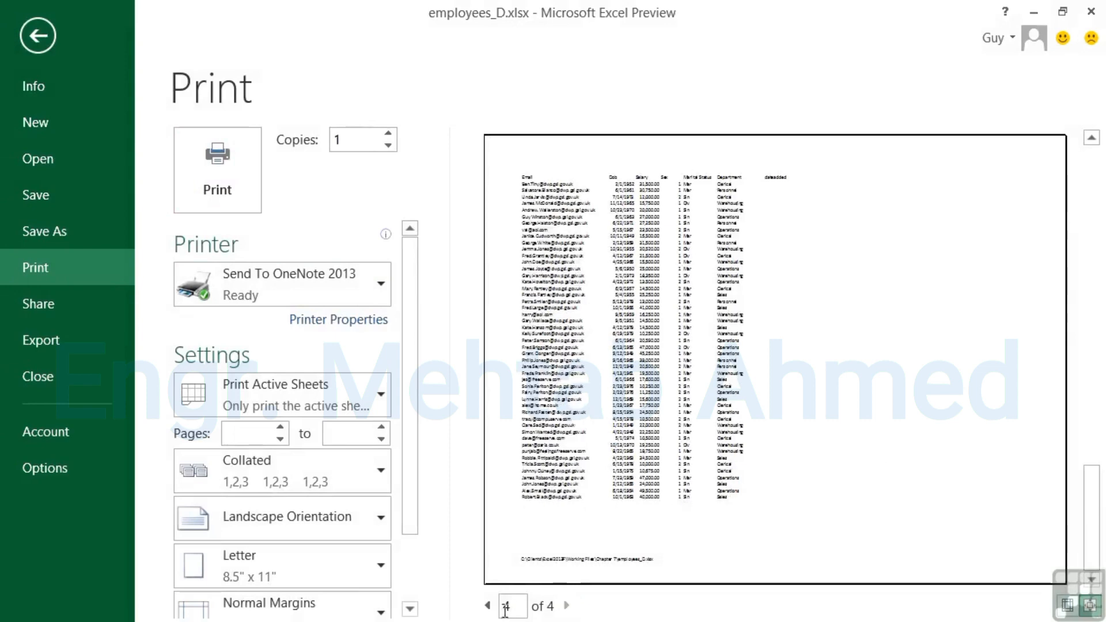
{"action": "left_click", "coordinate": [487, 606]}
{"action": "left_click", "coordinate": [487, 605]}
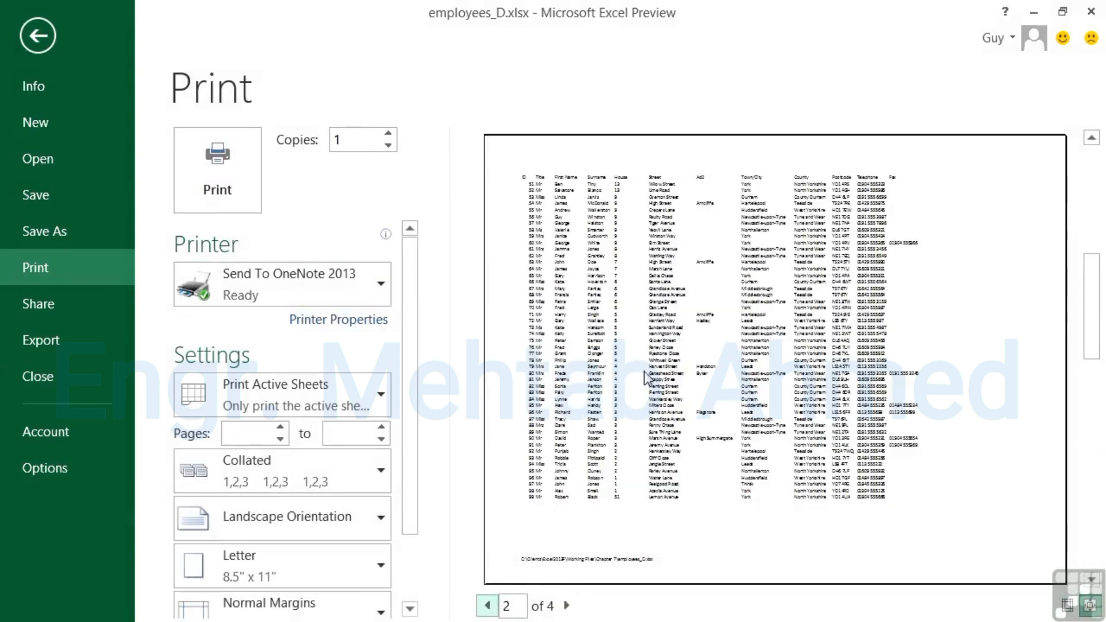
{"action": "left_click", "coordinate": [35, 37]}
Step: Reduce the page's left margin by about 0.25 inch on the horizontal ruler, and switch the worksheet back to Normal view
{"action": "left_click", "coordinate": [536, 38]}
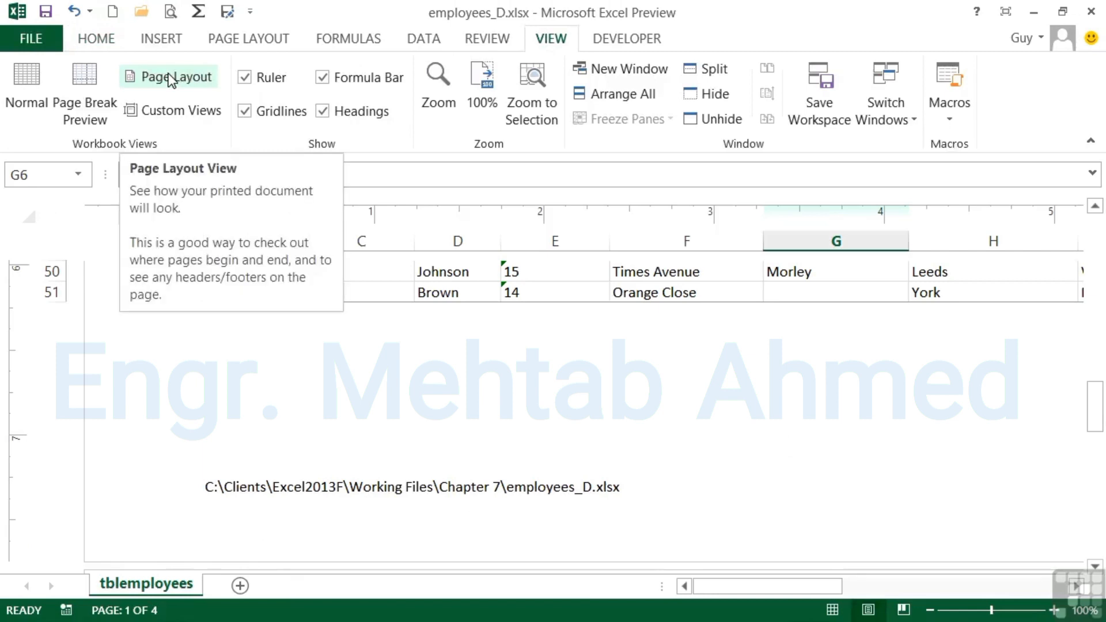
{"action": "left_click_drag", "start_coordinate": [441, 272], "coordinate": [509, 327]}
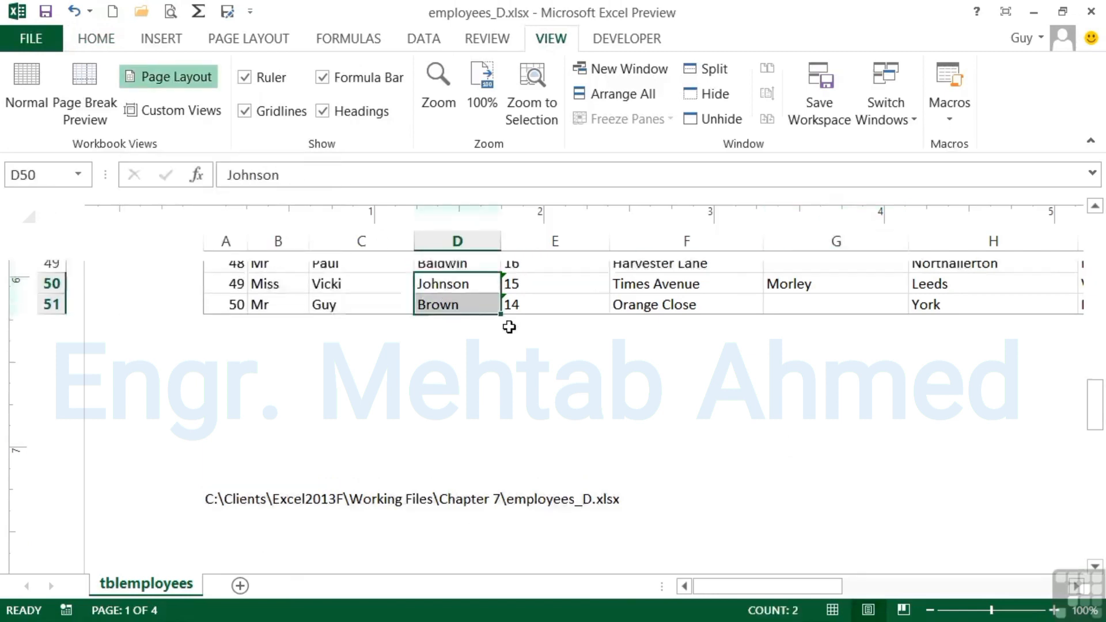
{"action": "scroll", "coordinate": [509, 328], "scroll_direction": "up", "scroll_amount": 2}
{"action": "left_click", "coordinate": [488, 338]}
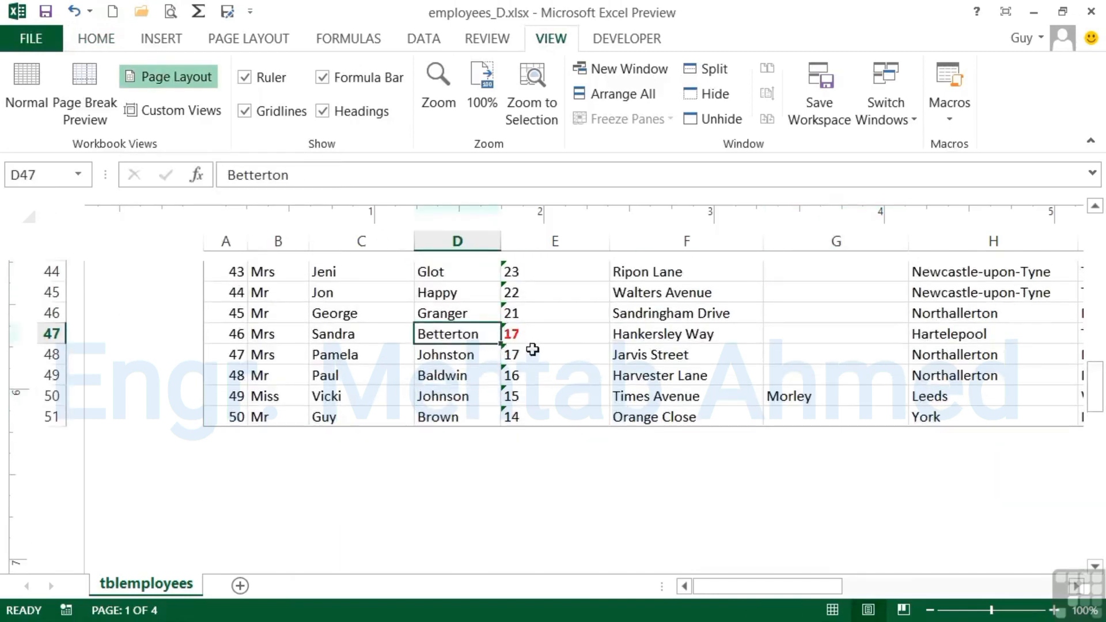
{"action": "scroll", "coordinate": [533, 337], "scroll_direction": "up", "scroll_amount": 13}
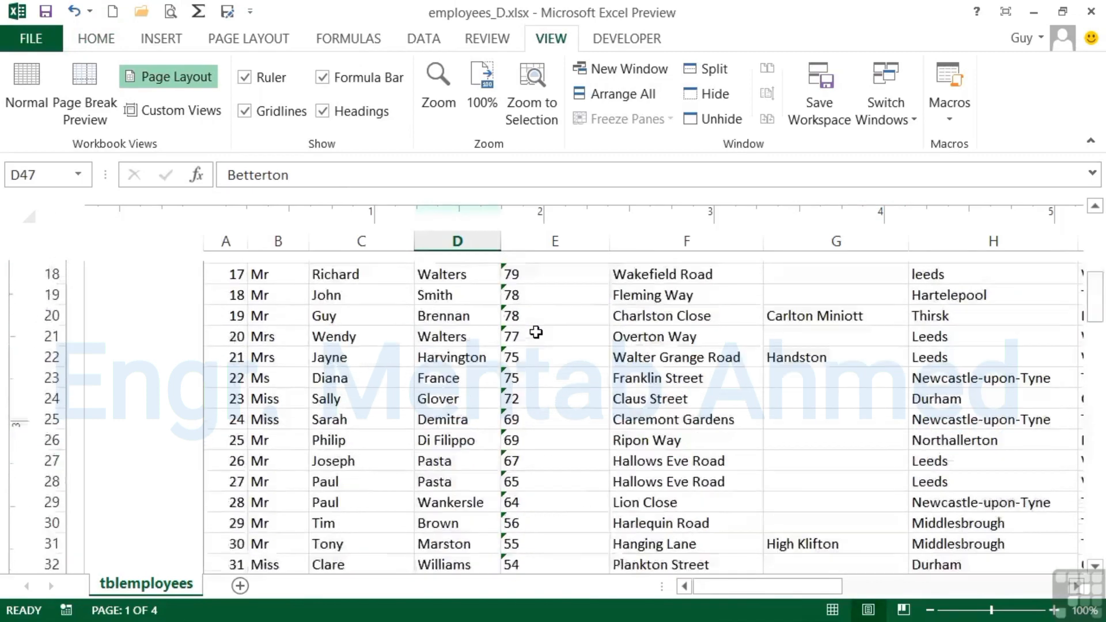
{"action": "scroll", "coordinate": [291, 355], "scroll_direction": "up", "scroll_amount": 3}
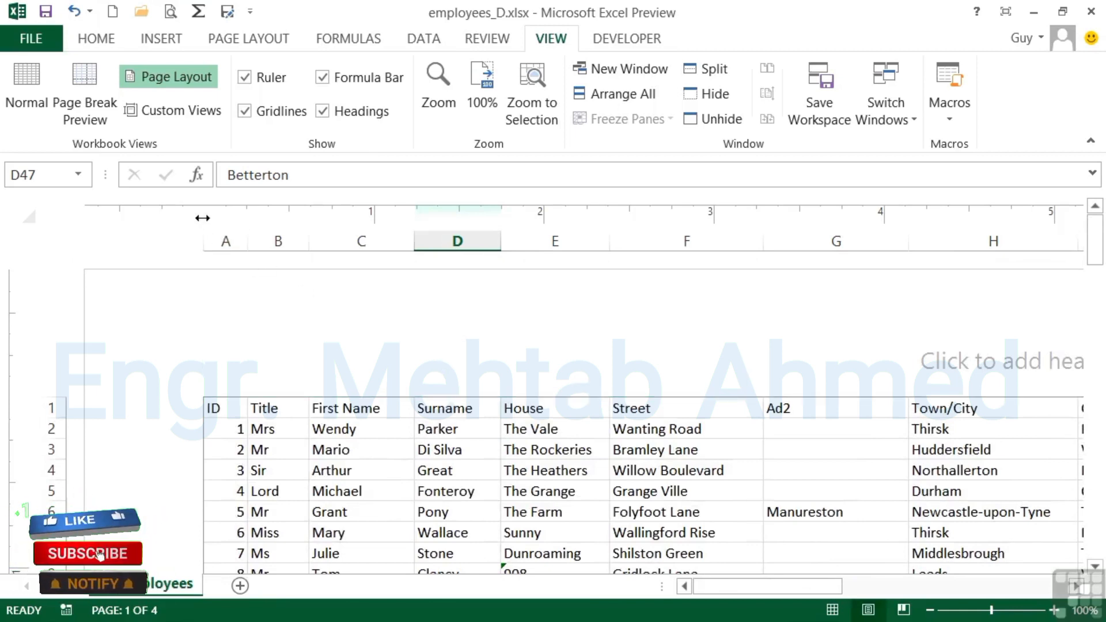
{"action": "left_click_drag", "start_coordinate": [202, 217], "coordinate": [160, 215]}
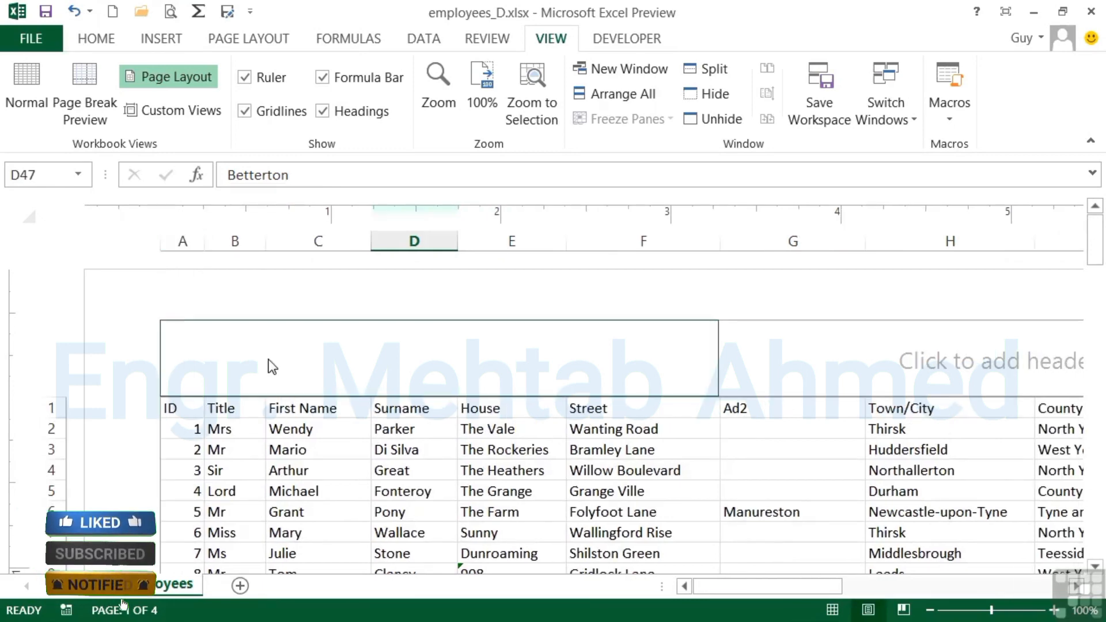
{"action": "left_click", "coordinate": [32, 99]}
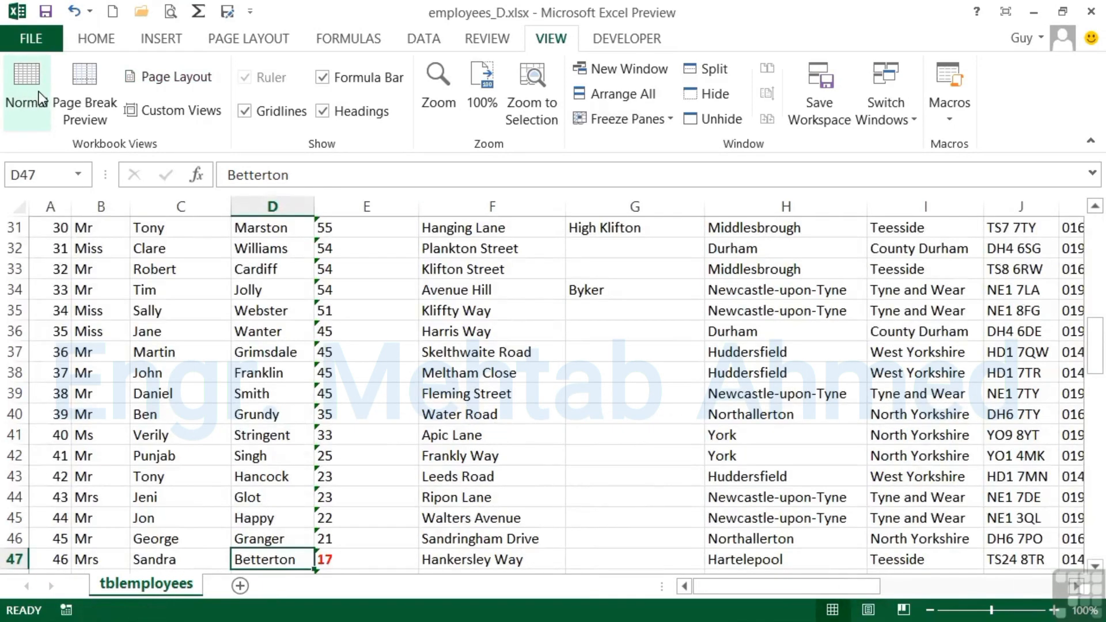